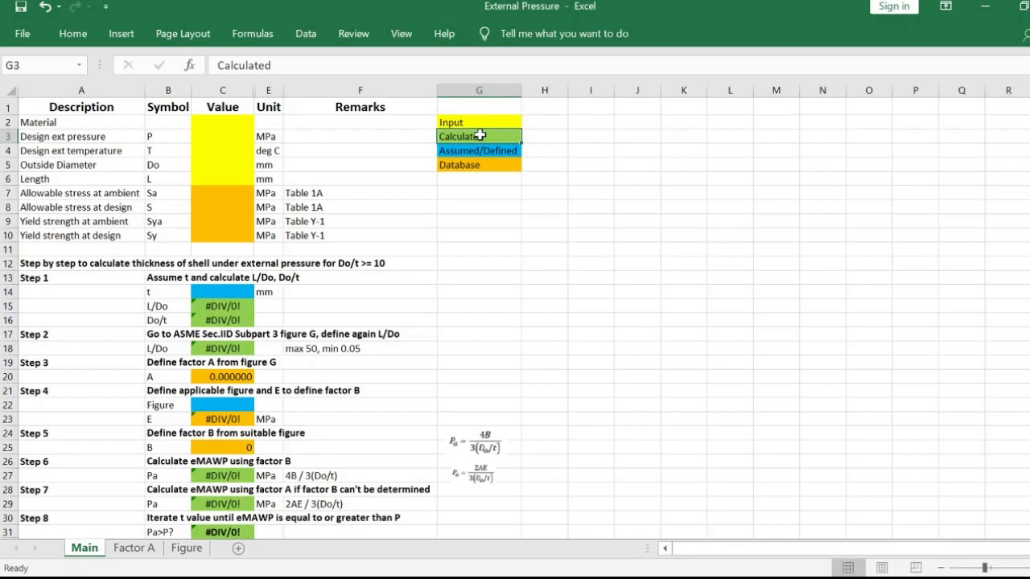
pyautogui.click(481, 148)
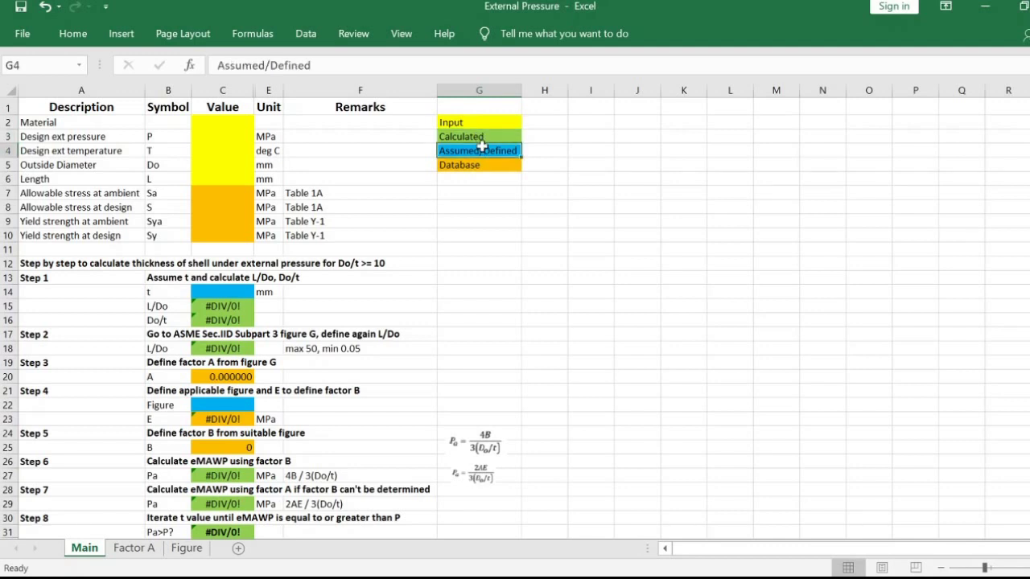
pyautogui.click(487, 166)
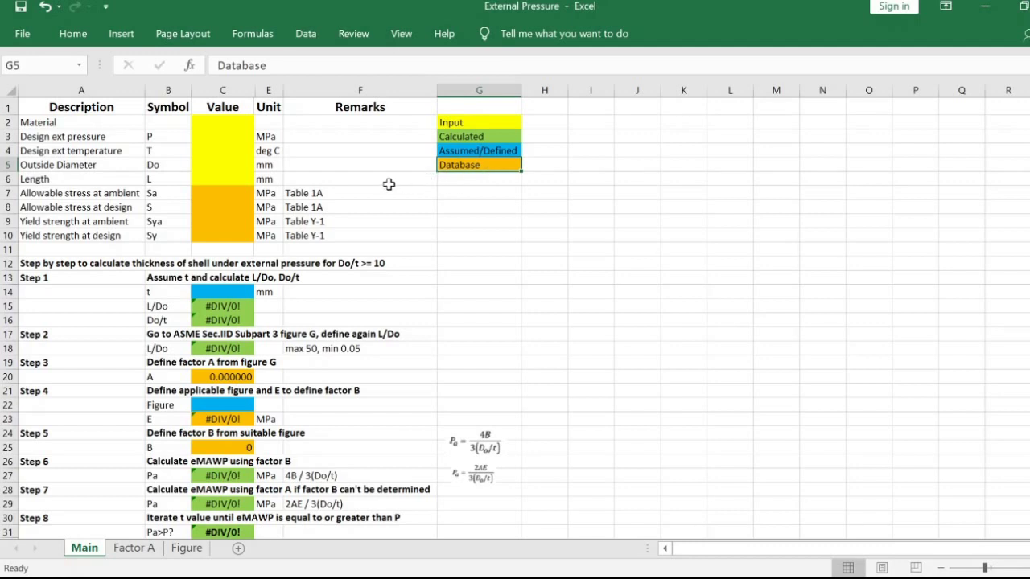
# Enter SA 516 Gr. 70 as the material in the input table
pyautogui.click(217, 123)
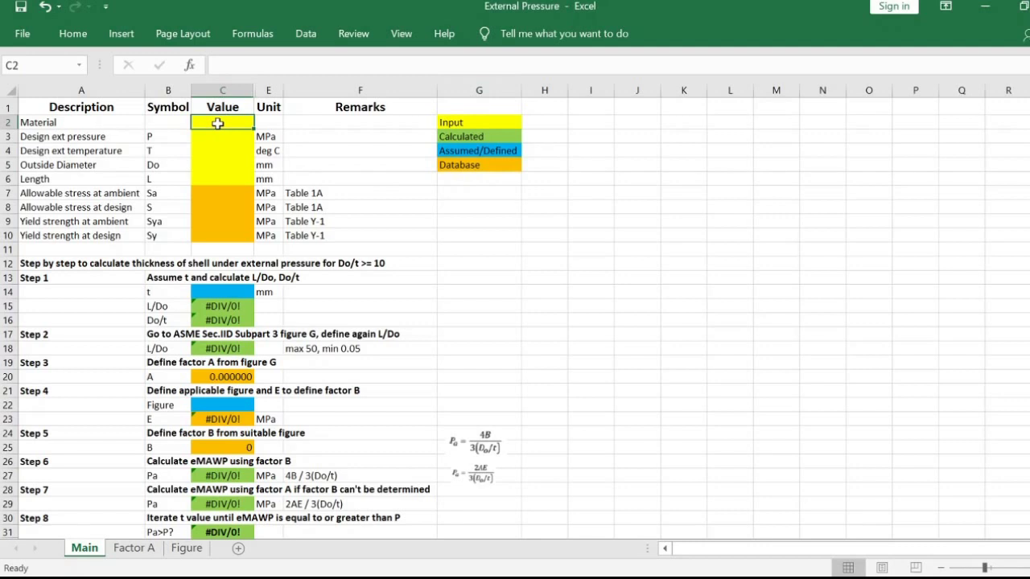
pyautogui.write('SA')
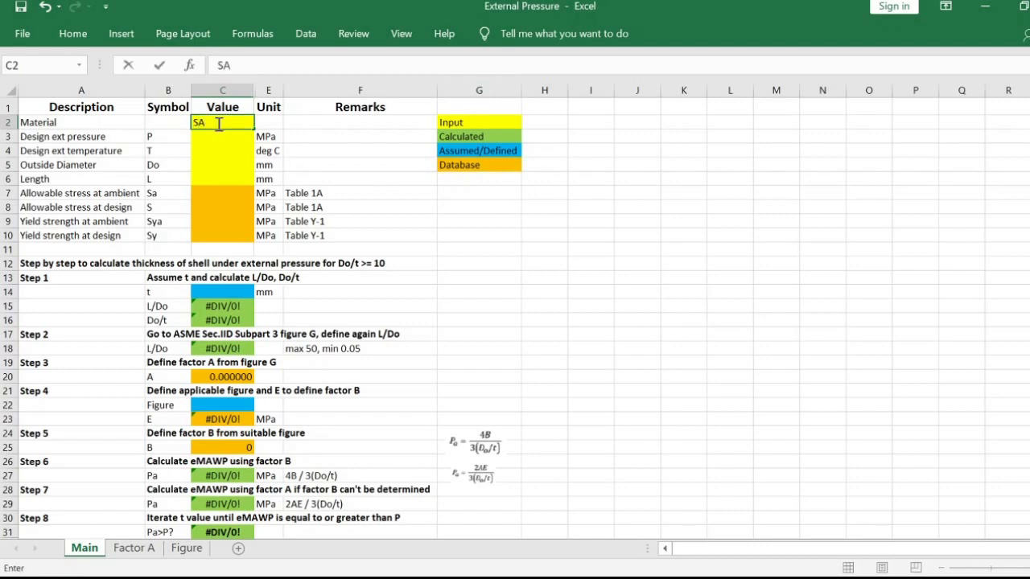
pyautogui.write(' 516 Gr. 70')
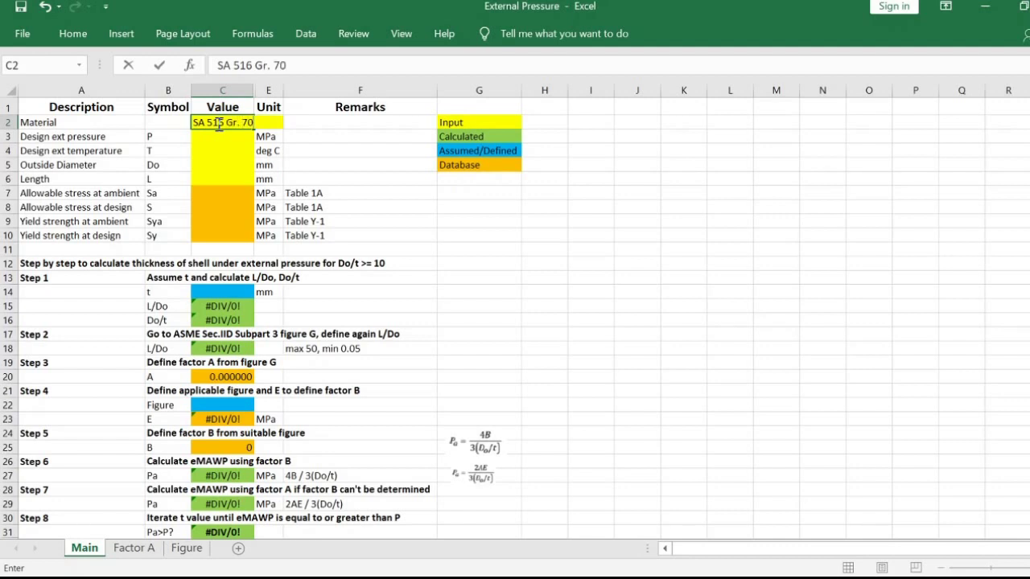
pyautogui.press('Return')
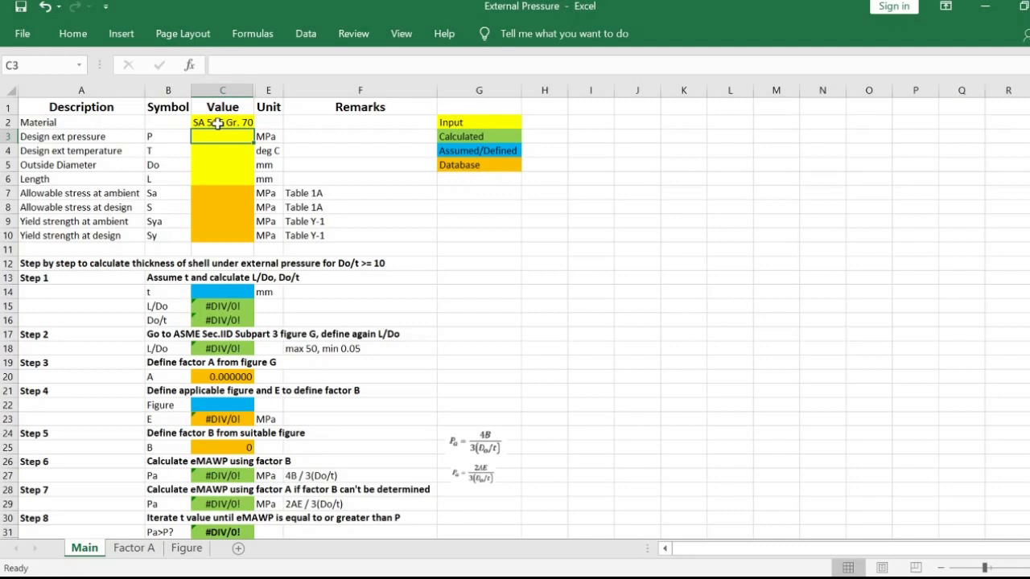
# Set the design external pressure to 1.5 MPa and the design external temperature to 200 deg C
pyautogui.write('1.')
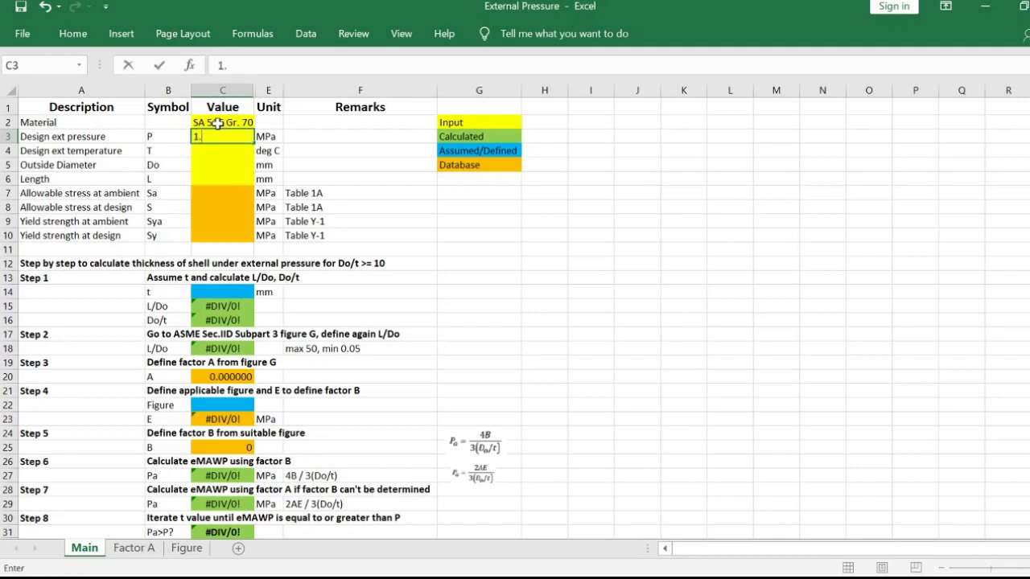
pyautogui.write('5')
pyautogui.press('Return')
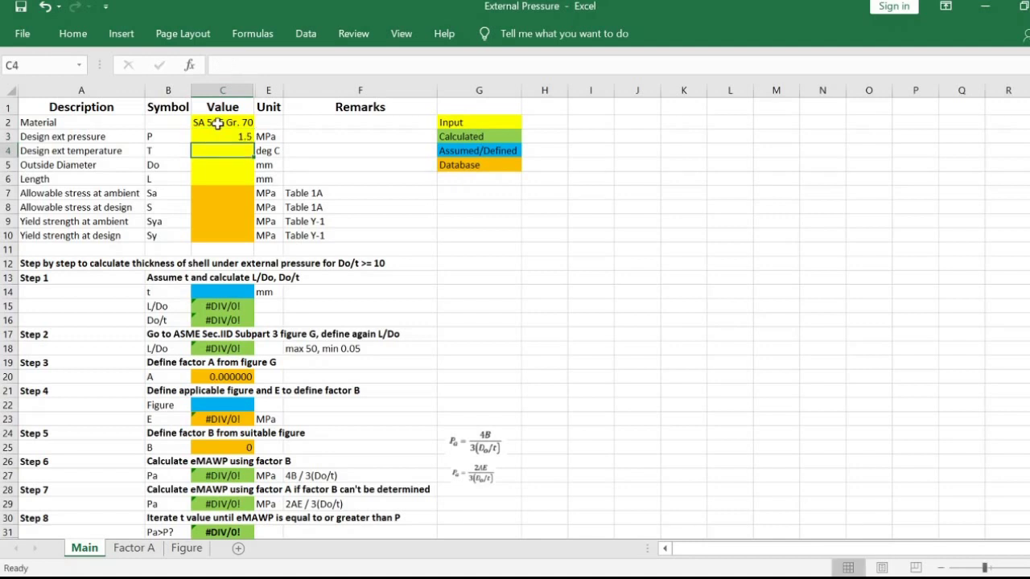
pyautogui.write('200')
pyautogui.press('Return')
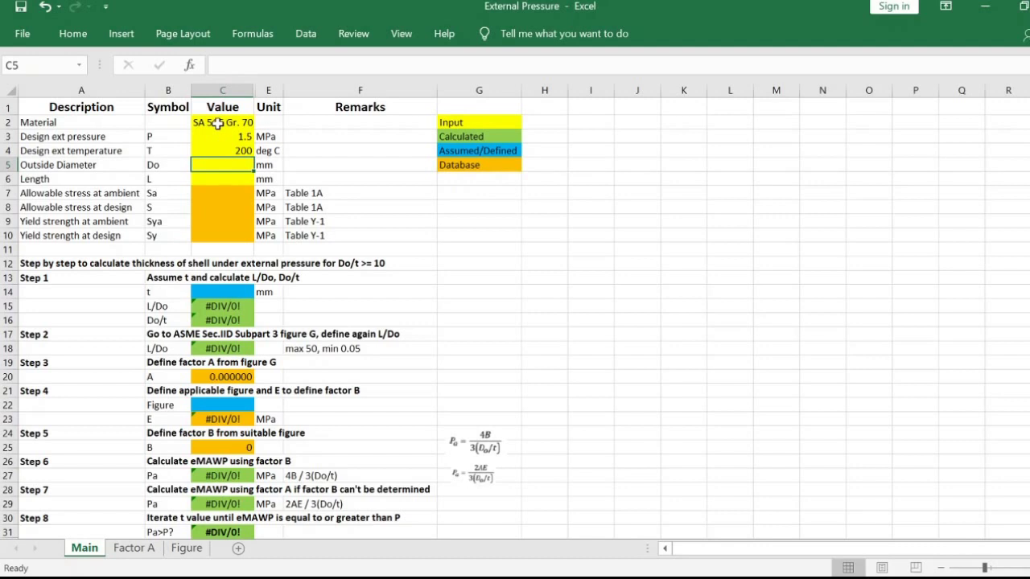
# Set the outside diameter Do to 500 mm and the length L to 1000 mm
pyautogui.write('500')
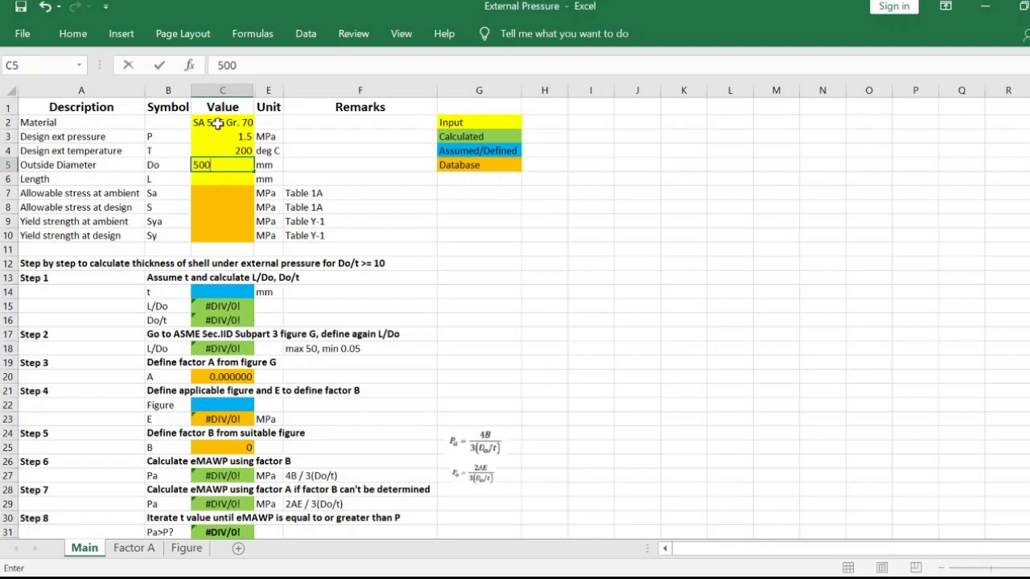
pyautogui.press('Return')
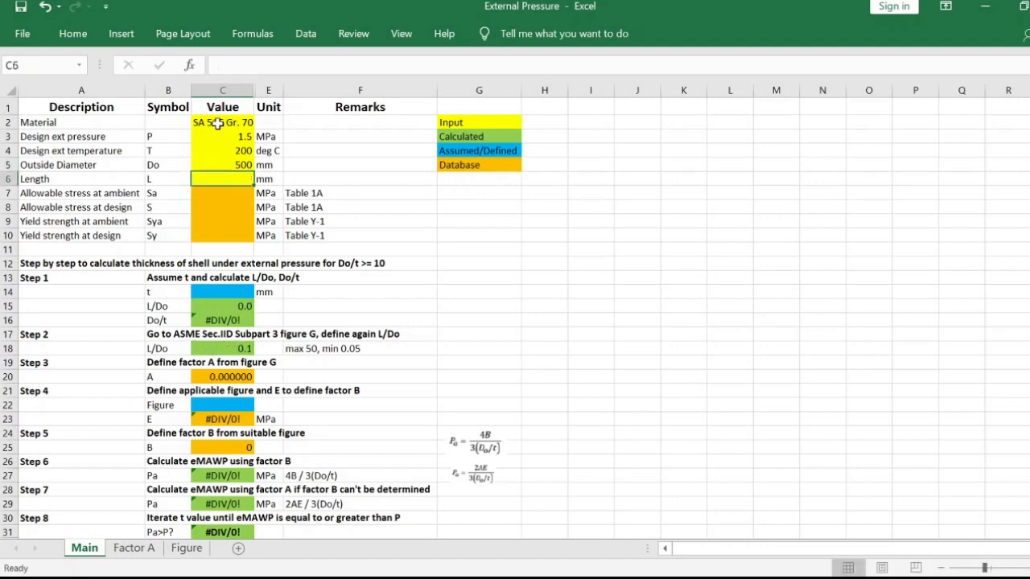
pyautogui.write('1000')
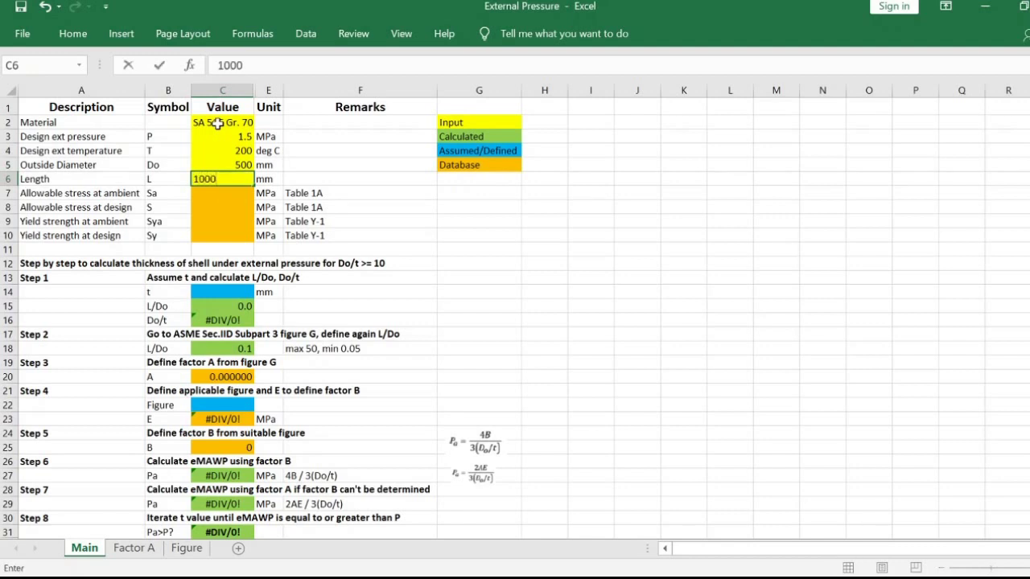
pyautogui.press('Return')
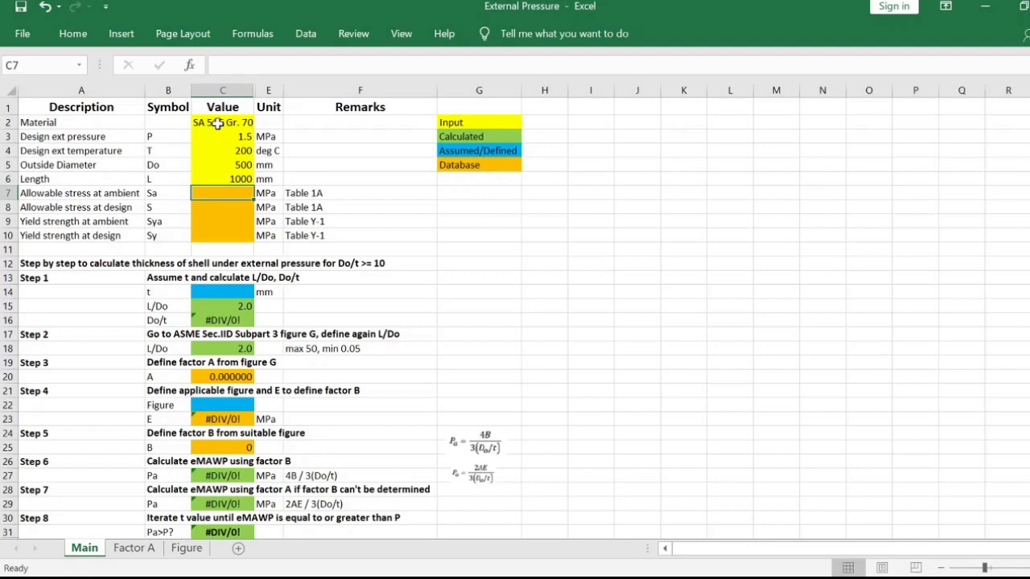
# Enter 138 MPa for both the allowable stress at ambient and the allowable stress at design
pyautogui.write('1')
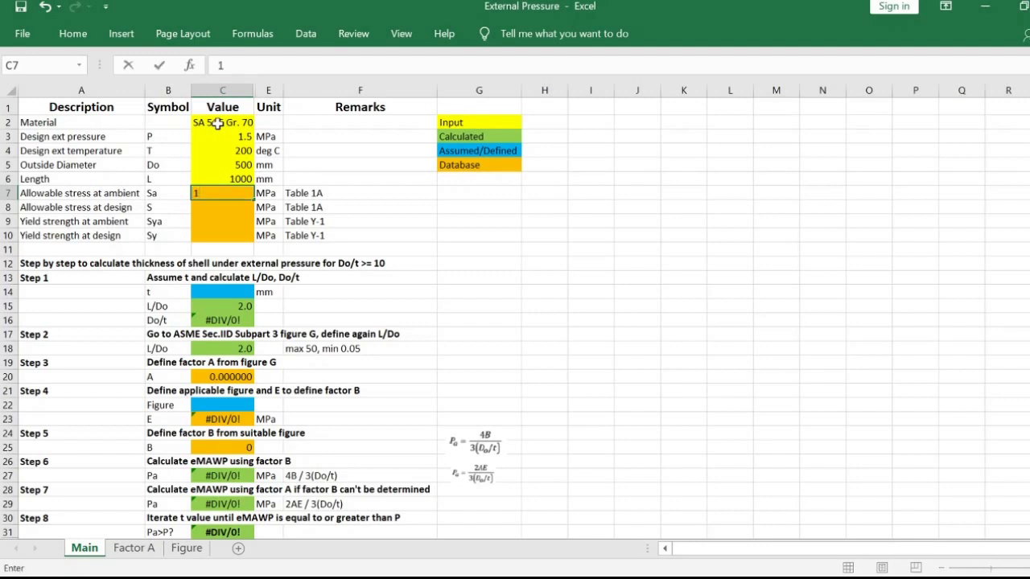
pyautogui.write('38')
pyautogui.press('Return')
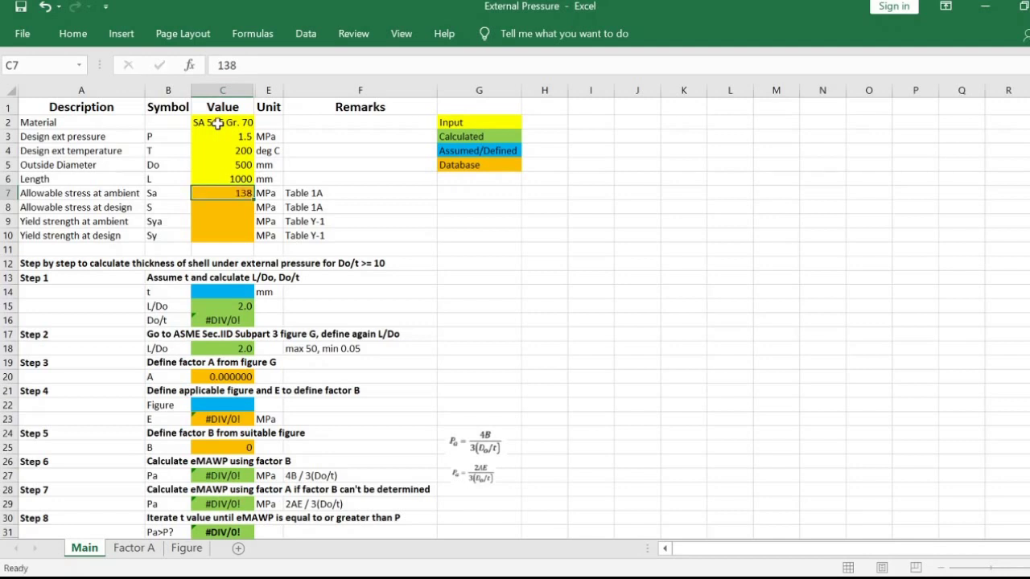
pyautogui.write("'3")
pyautogui.write('8')
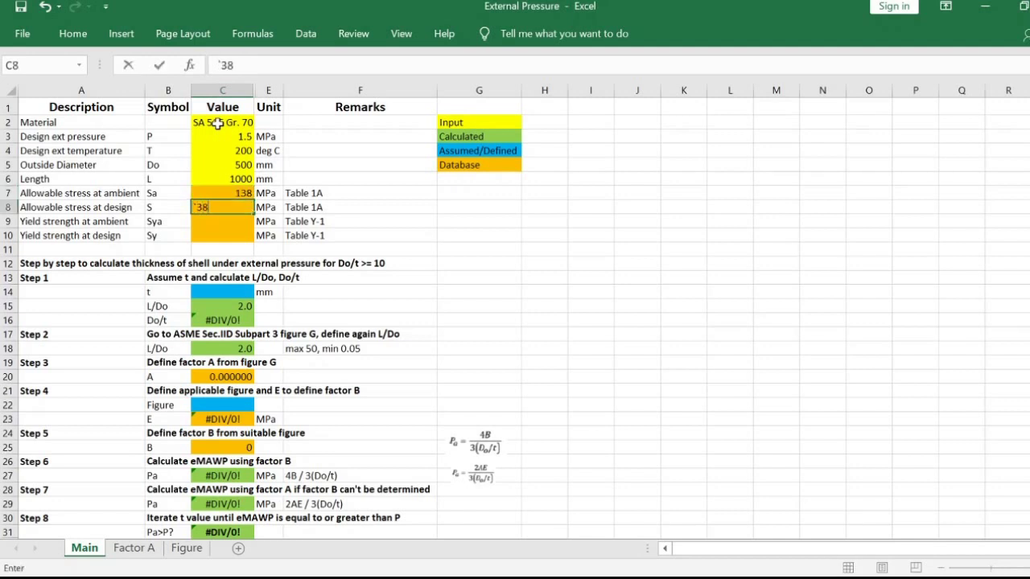
pyautogui.press('Return')
pyautogui.press('Up')
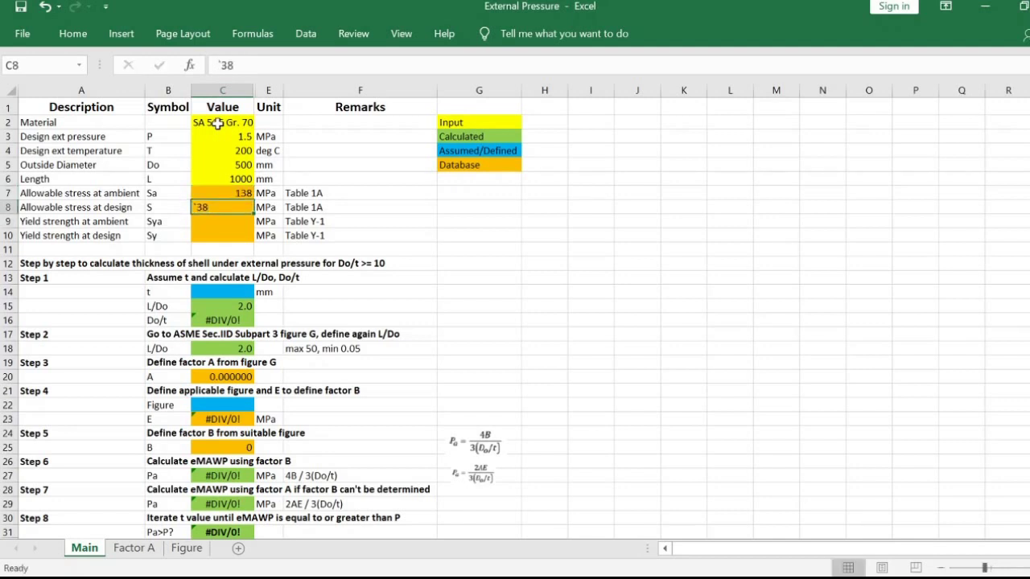
pyautogui.write('138')
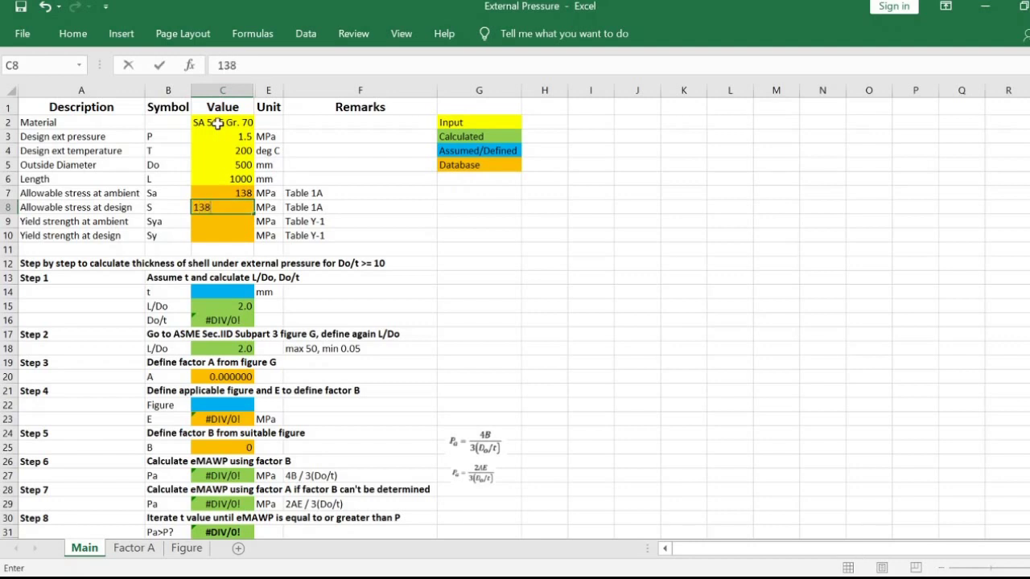
pyautogui.press('Return')
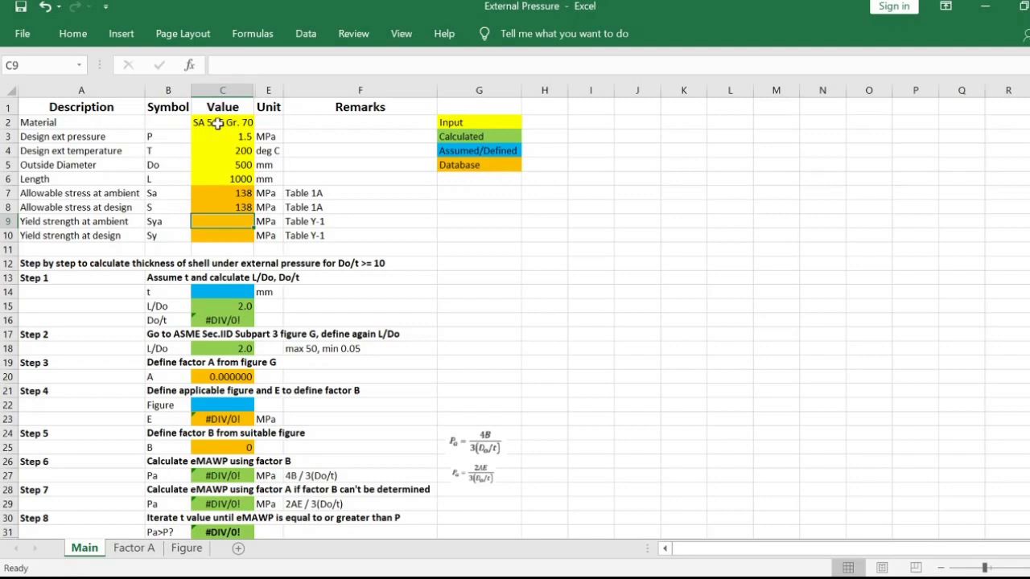
# Set the yield strength at ambient to 262 MPa and the yield strength at design to 225 MPa
pyautogui.write('262')
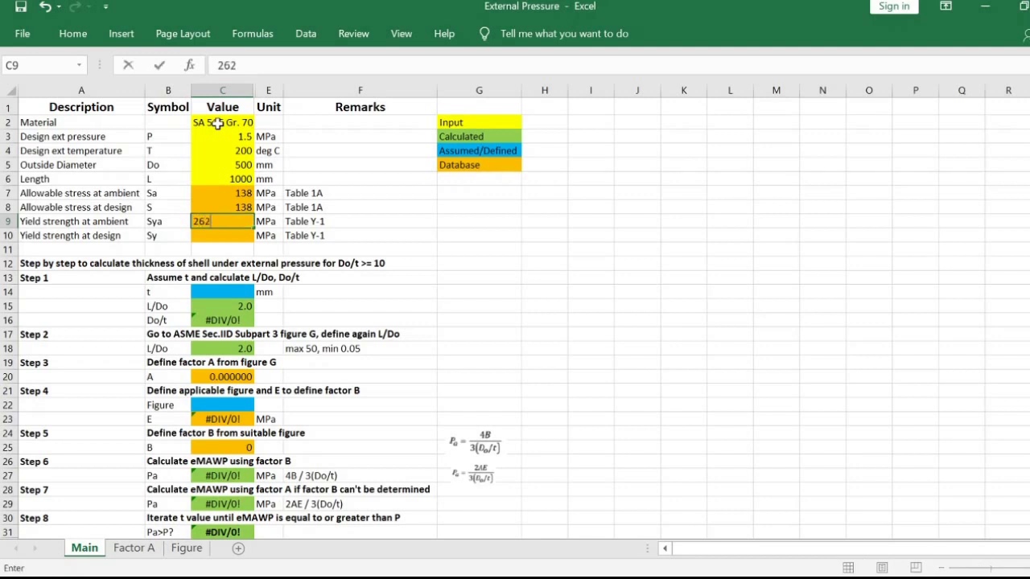
pyautogui.press('Return')
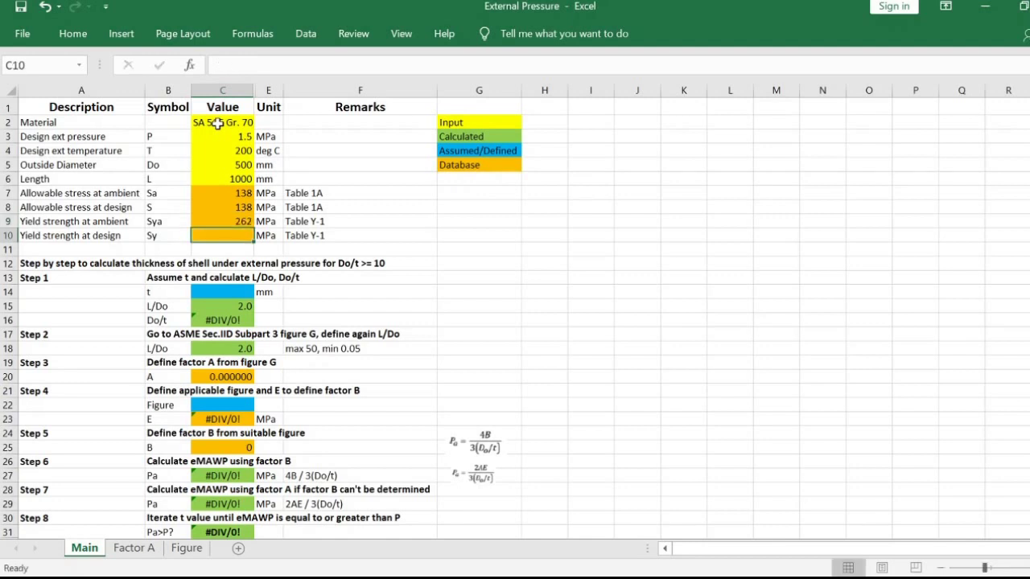
pyautogui.write('225')
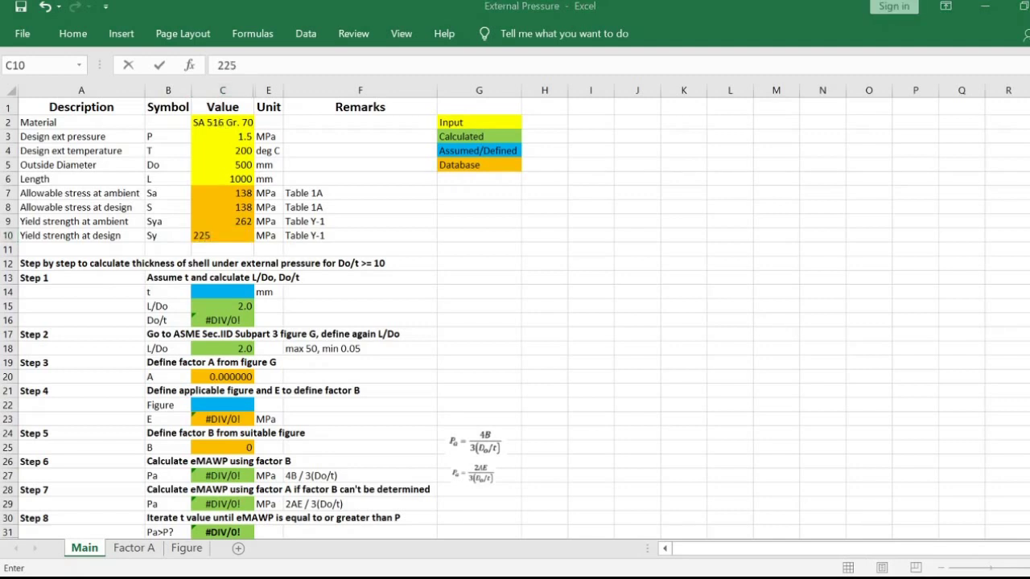
pyautogui.hotkey('ctrl', 'Return')
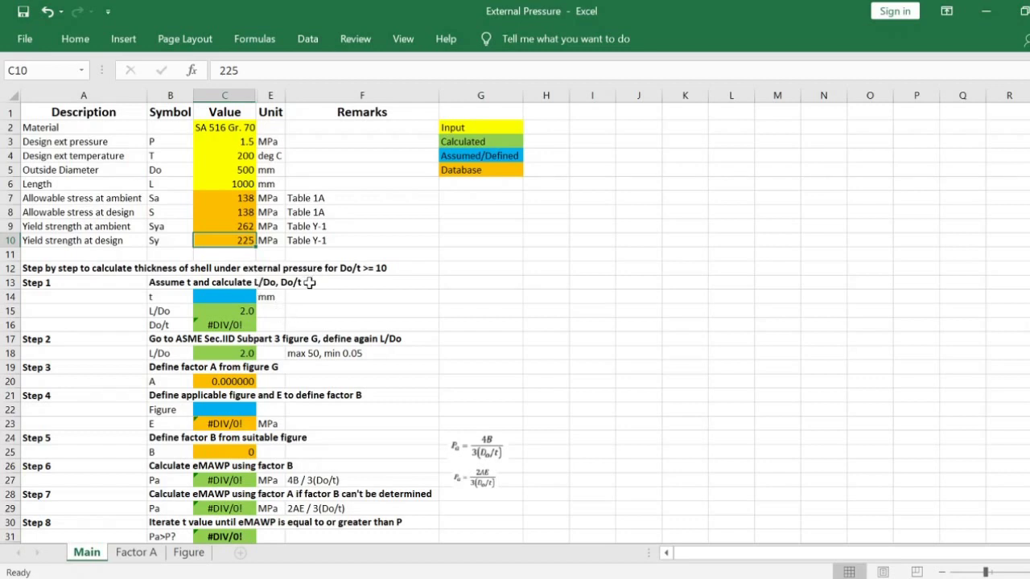
# Assume a shell thickness t of 10 mm in Step 1 and check the L/Do and Do/t formulas through Step 2
pyautogui.click(227, 296)
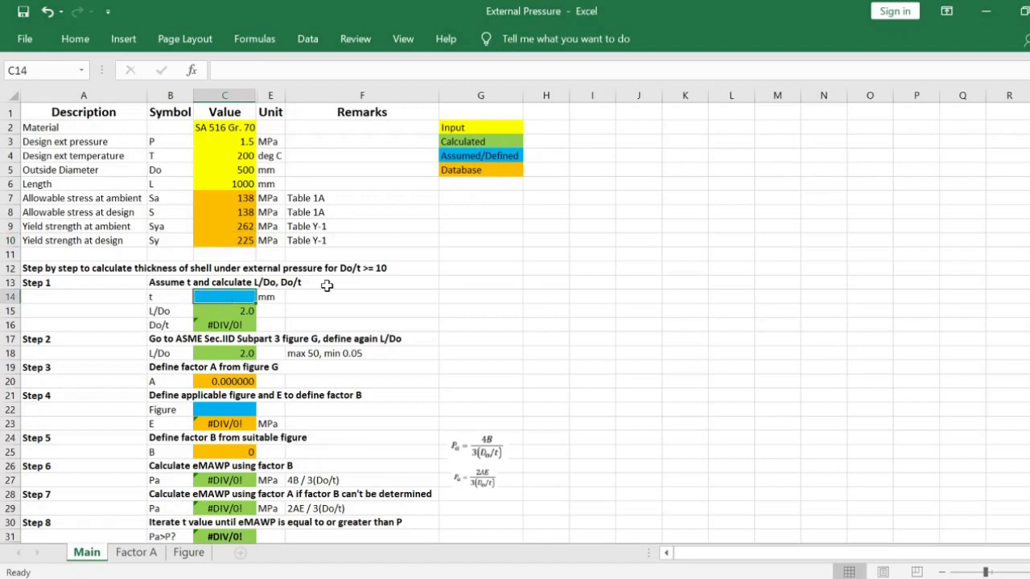
pyautogui.write('10')
pyautogui.press('Return')
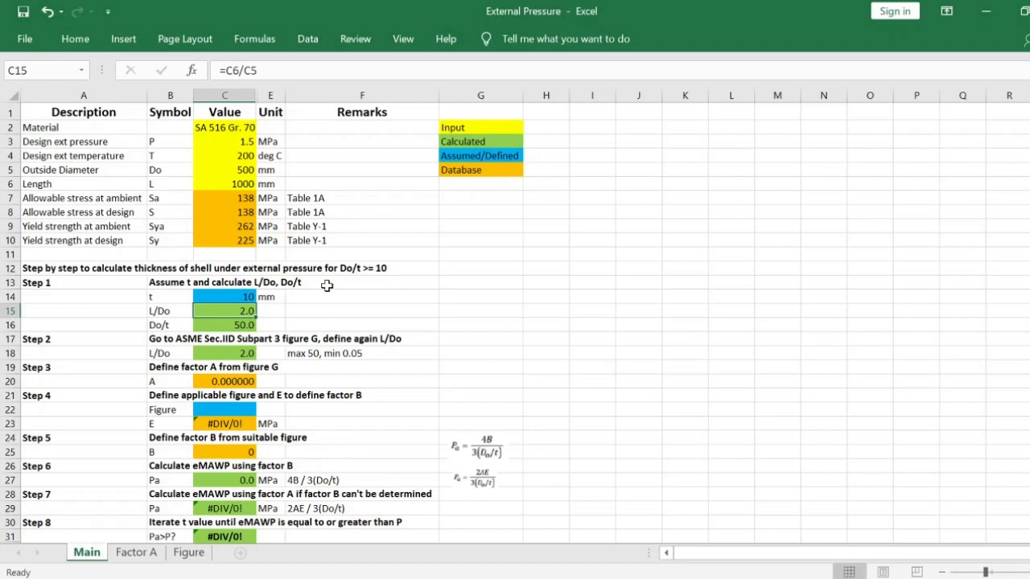
pyautogui.press('Down')
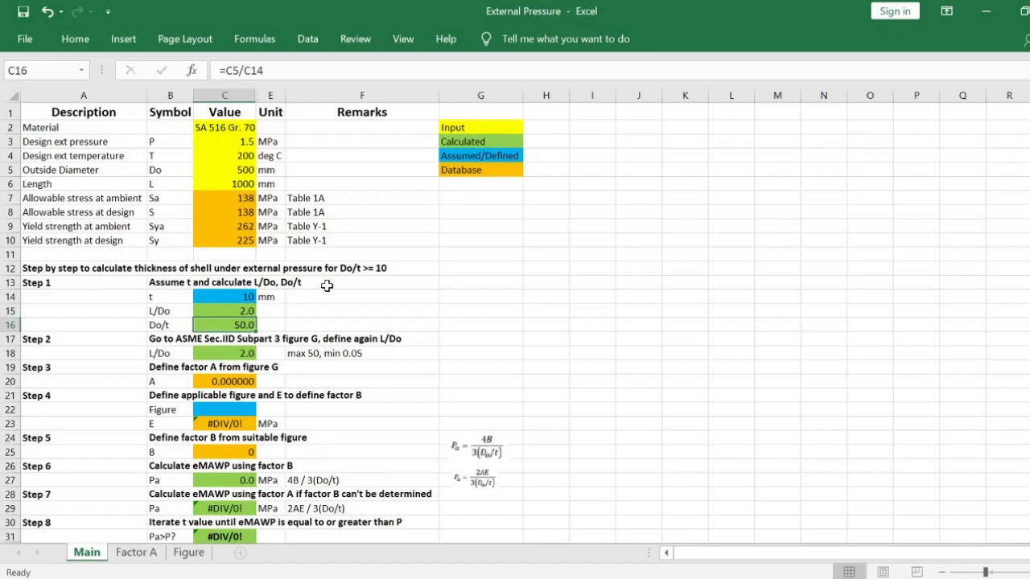
pyautogui.press('Down')
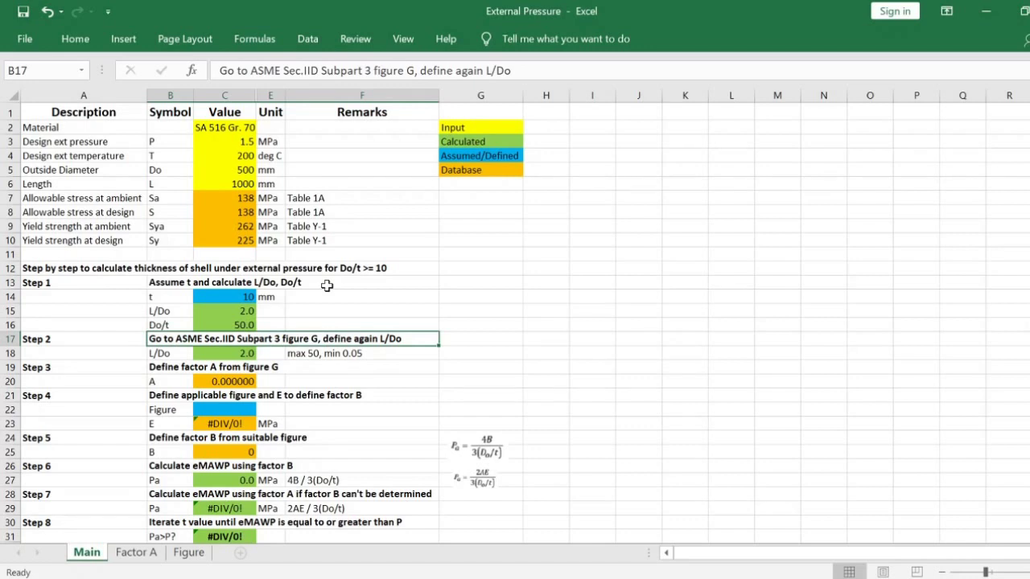
pyautogui.press('Down')
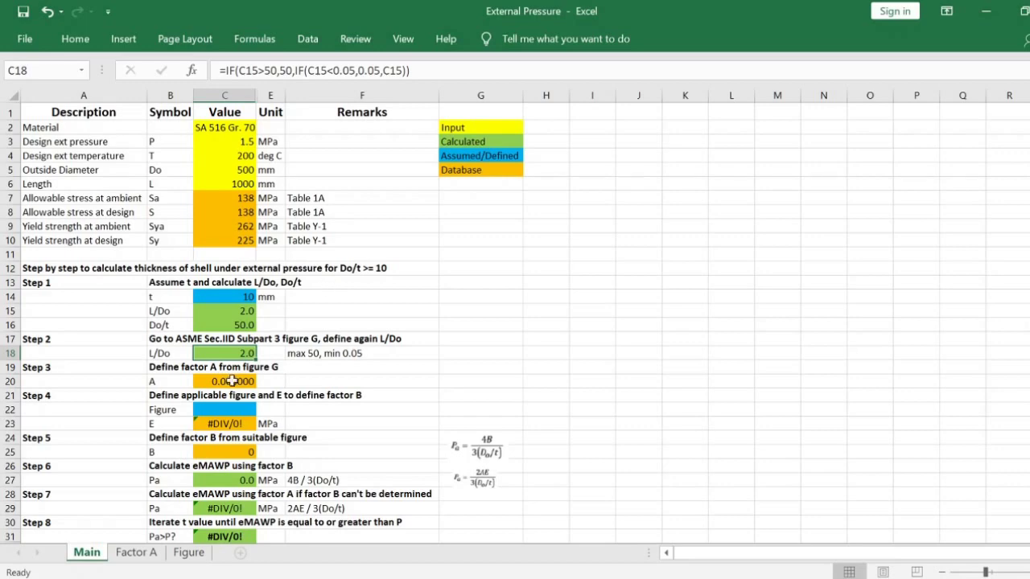
# On the Factor A sheet, place a copy of the horizontal red line at L/Do 2.0 and duplicate the vertical red line beside it
pyautogui.click(134, 554)
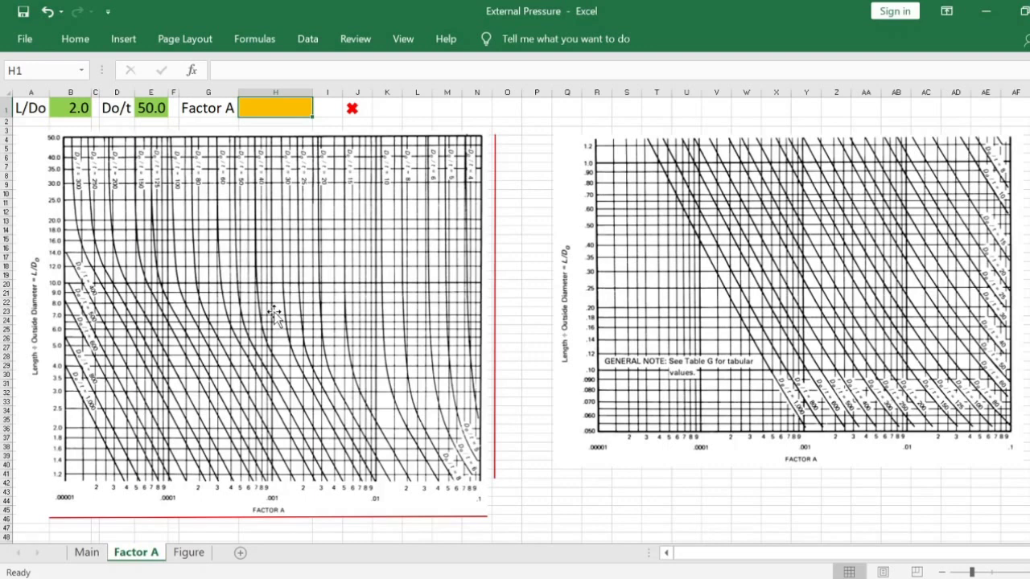
pyautogui.click(413, 515)
pyautogui.moveTo(413, 515)
pyautogui.mouseDown()
pyautogui.moveTo(419, 521)
pyautogui.moveTo(420, 457)
pyautogui.moveTo(457, 431)
pyautogui.mouseUp()
pyautogui.click(497, 385)
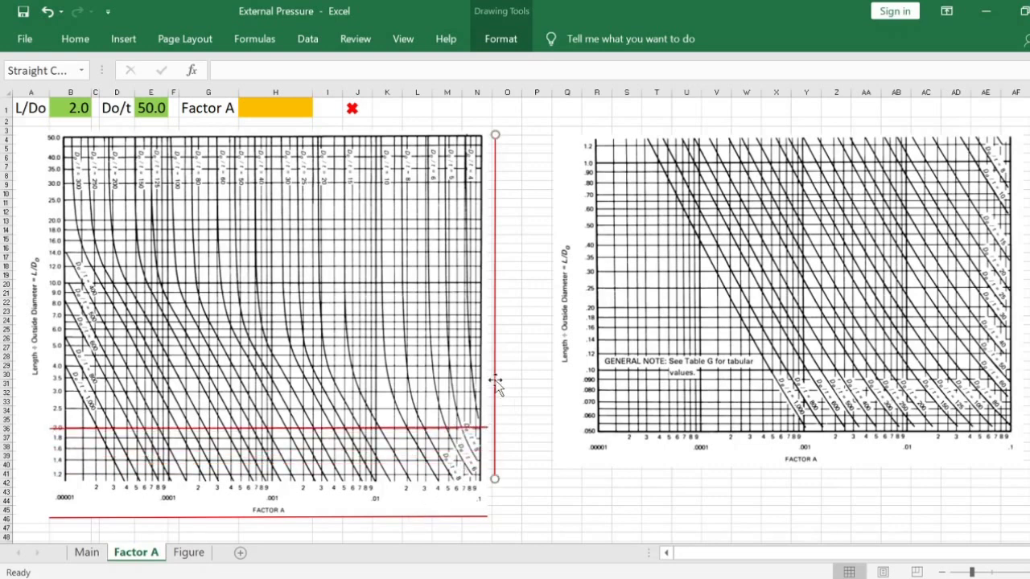
pyautogui.moveTo(495, 333); pyautogui.dragTo(502, 341)
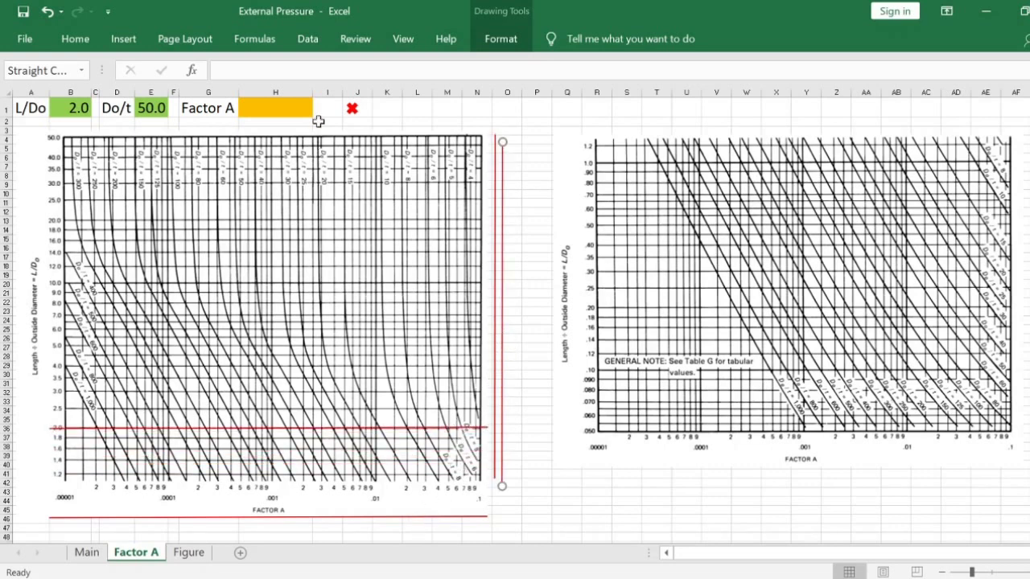
# Mark the upper and lower ends of the Do/t = 50 curve with copies of the red cross
pyautogui.click(351, 109)
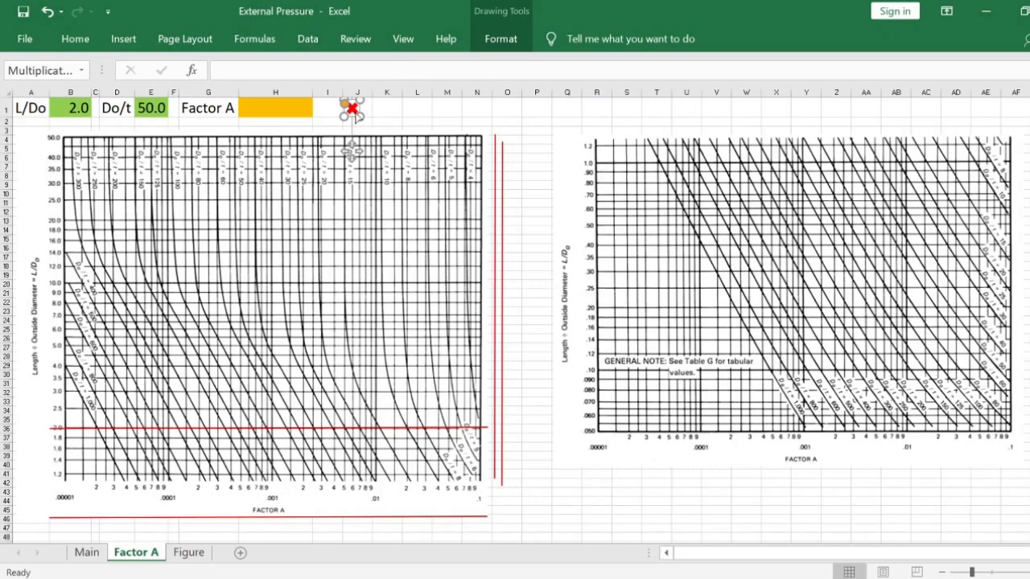
pyautogui.moveTo(353, 111); pyautogui.dragTo(235, 141)
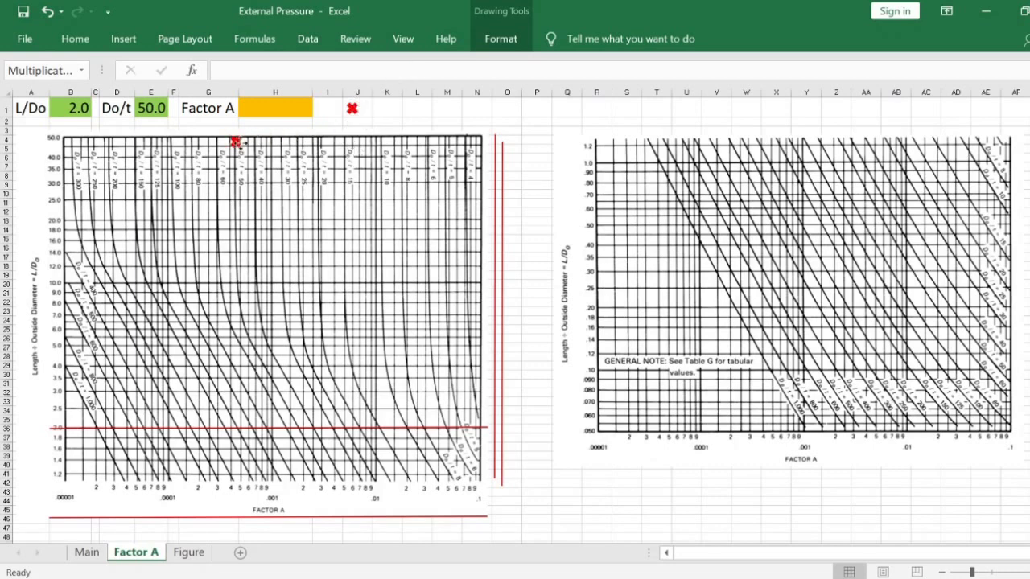
pyautogui.moveTo(232, 211); pyautogui.dragTo(331, 486)
# Place the duplicated vertical red line where the L/Do 2.0 line crosses the Do/t = 50 curve and enter 0.0018 as Factor A
pyautogui.moveTo(502, 316); pyautogui.dragTo(298, 342)
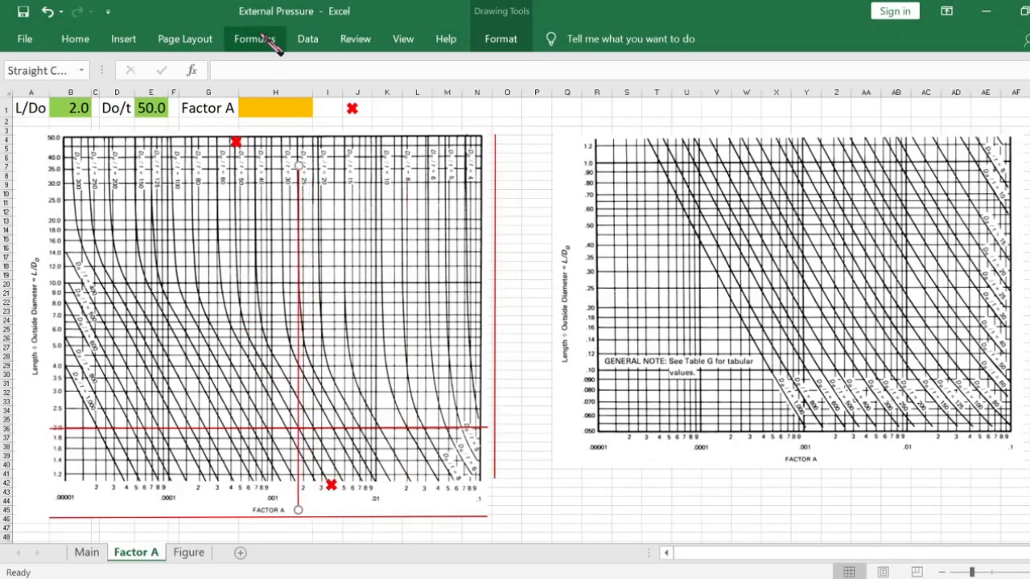
pyautogui.click(252, 104)
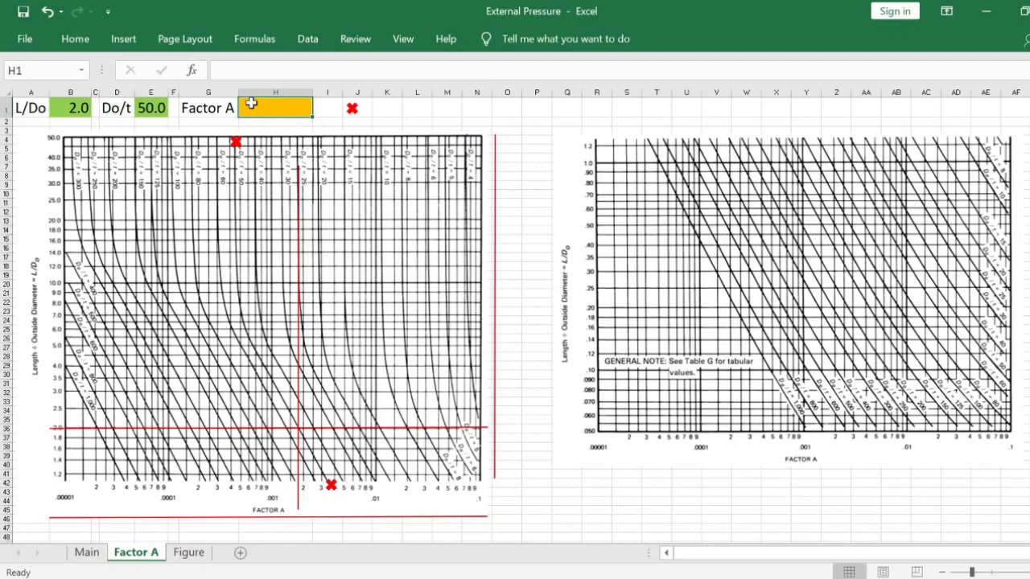
pyautogui.write('0.0')
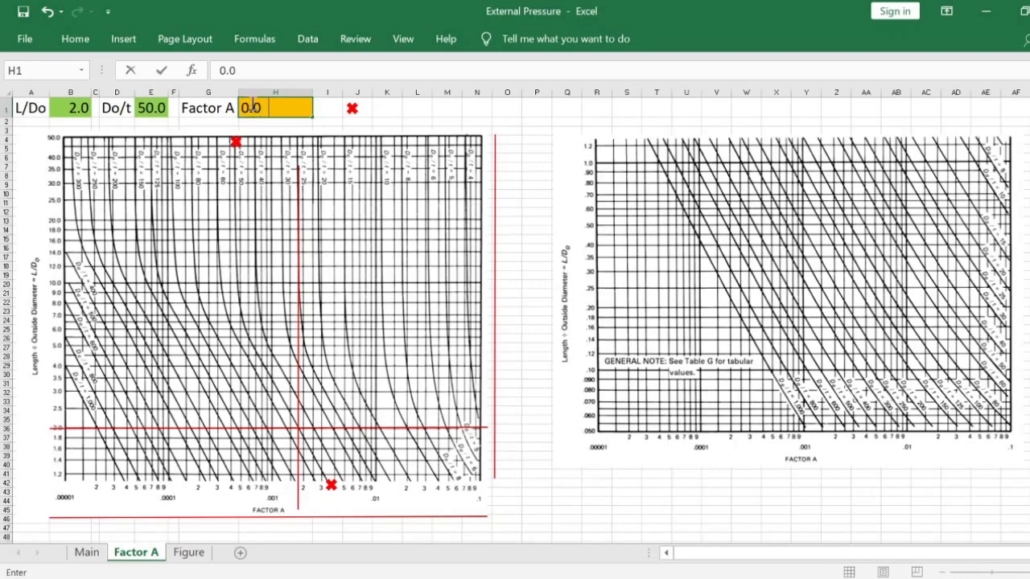
pyautogui.write('018')
pyautogui.press('Return')
# Set the Step 4 figure to CS-2 on the Main sheet, check the E formula, and open the Figure sheet
pyautogui.hotkey('ctrl', 'pageup')
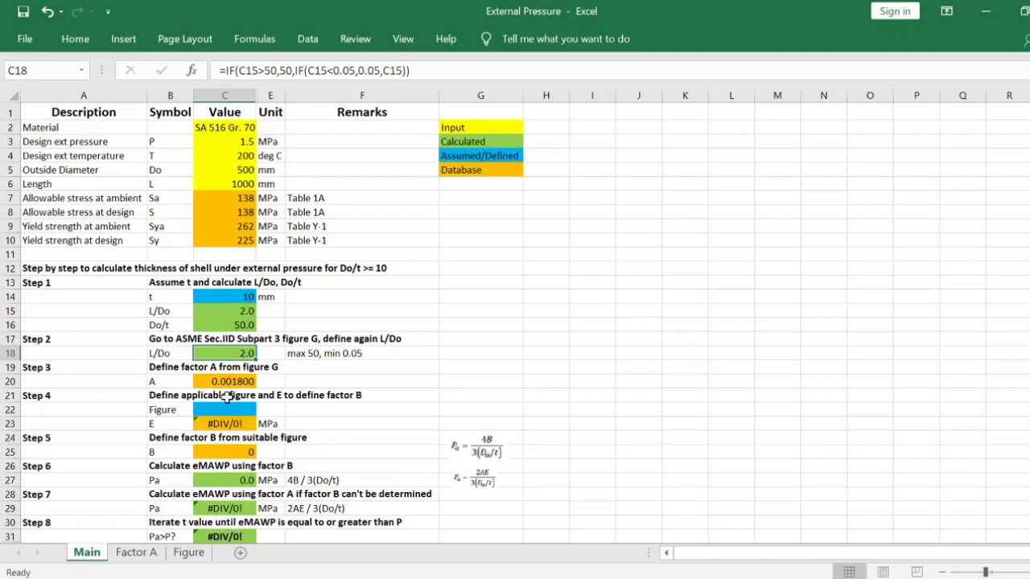
pyautogui.click(224, 423)
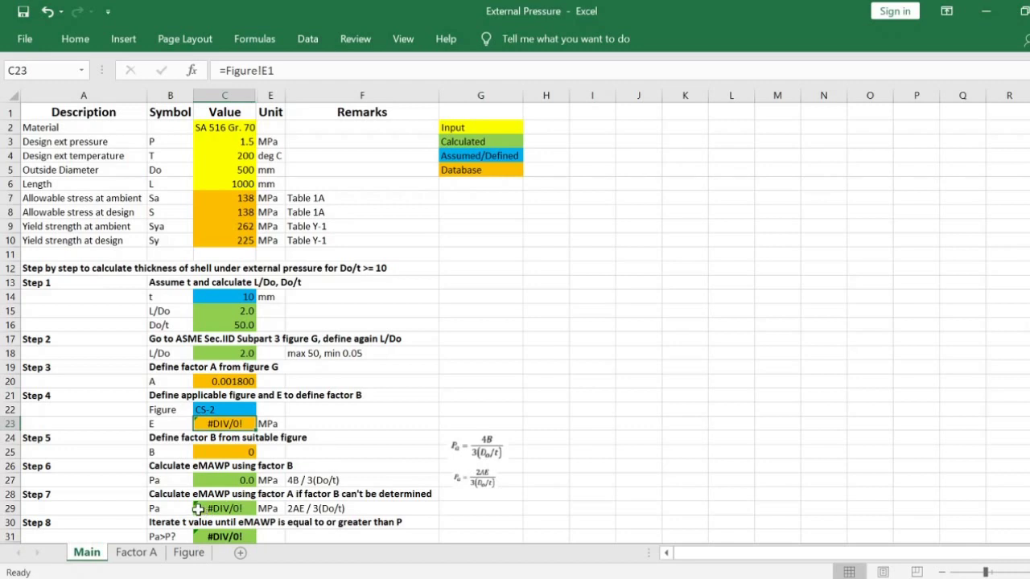
pyautogui.click(189, 553)
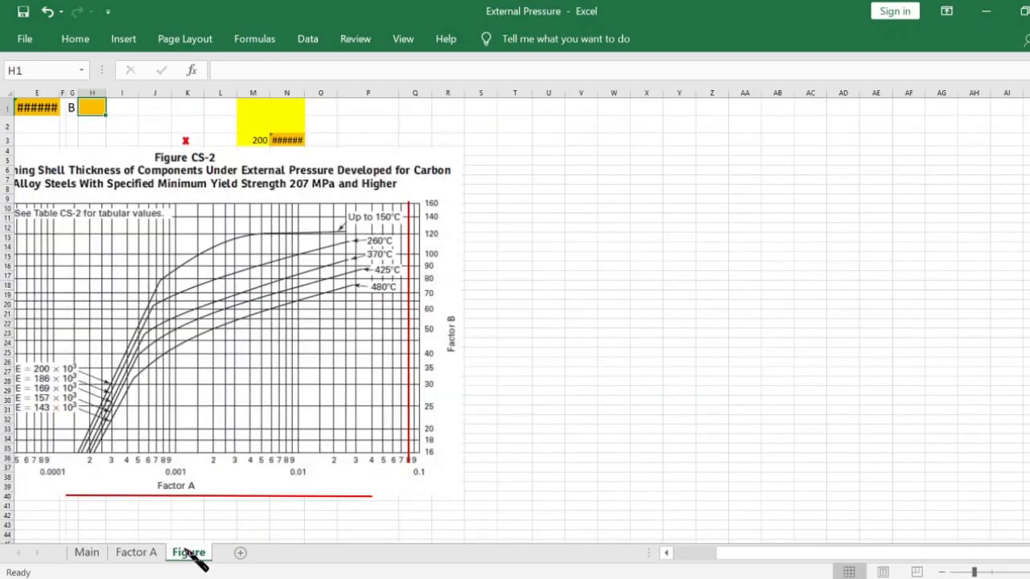
# Enter the bracketing temperatures 150 and 260 in M1 and M2, above the design temperature in the interpolation table
pyautogui.click(251, 140)
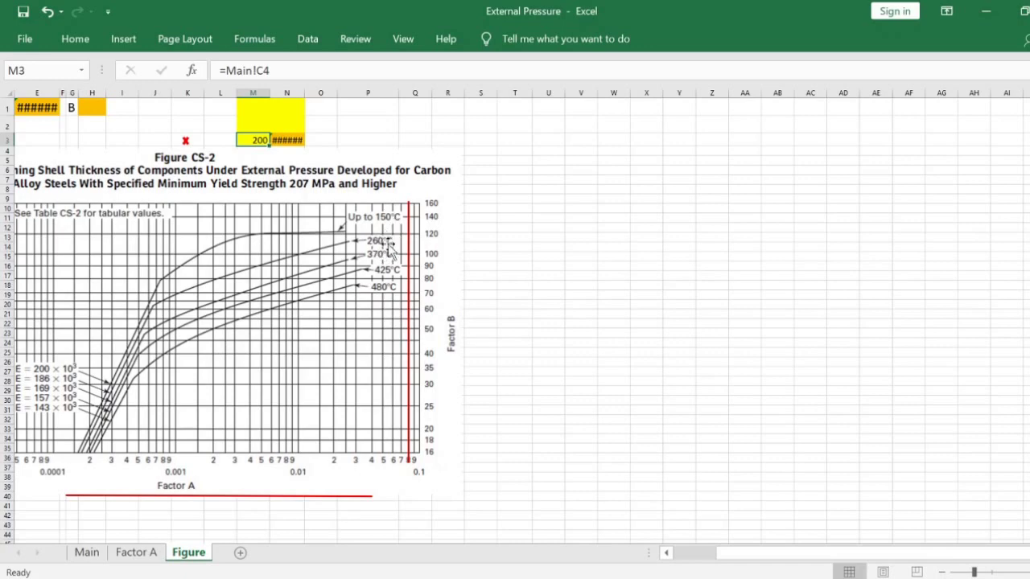
pyautogui.click(255, 109)
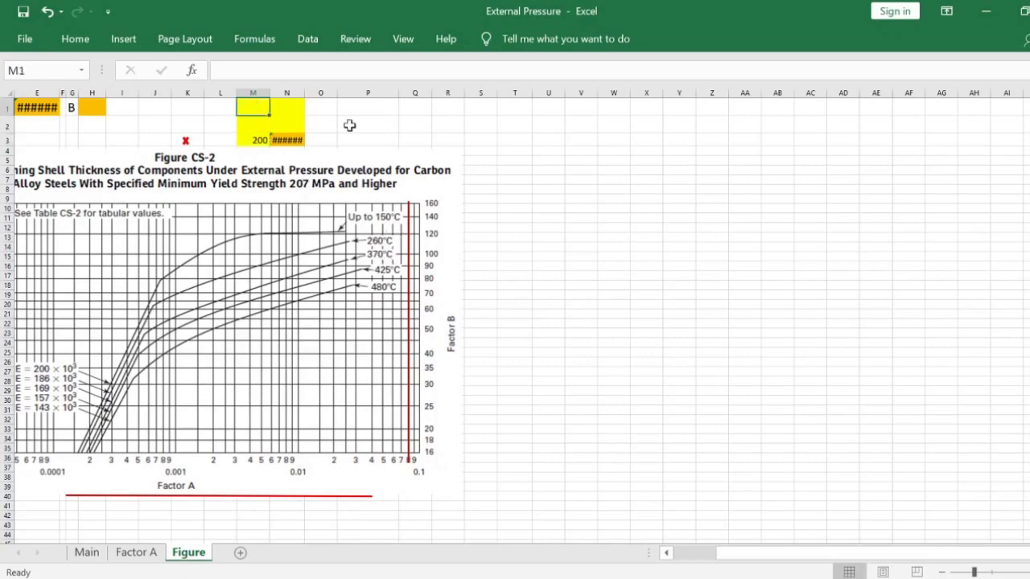
pyautogui.write('150')
pyautogui.press('Return')
pyautogui.write('260')
pyautogui.press('Return')
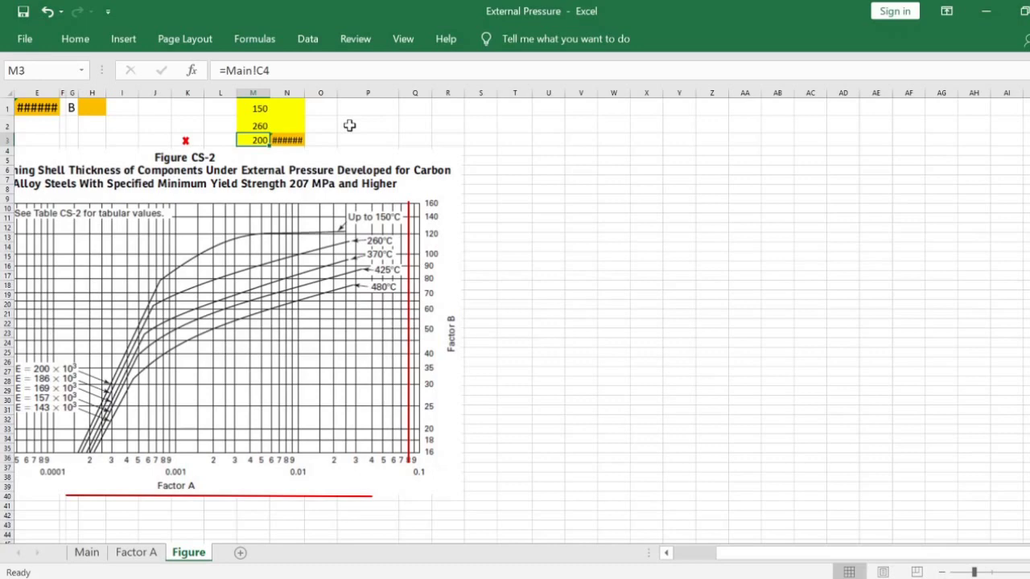
# Enter the elastic moduli 200000 for 150 °C and 186000 for 260 °C in the interpolation table
pyautogui.press('Up')
pyautogui.press('Up')
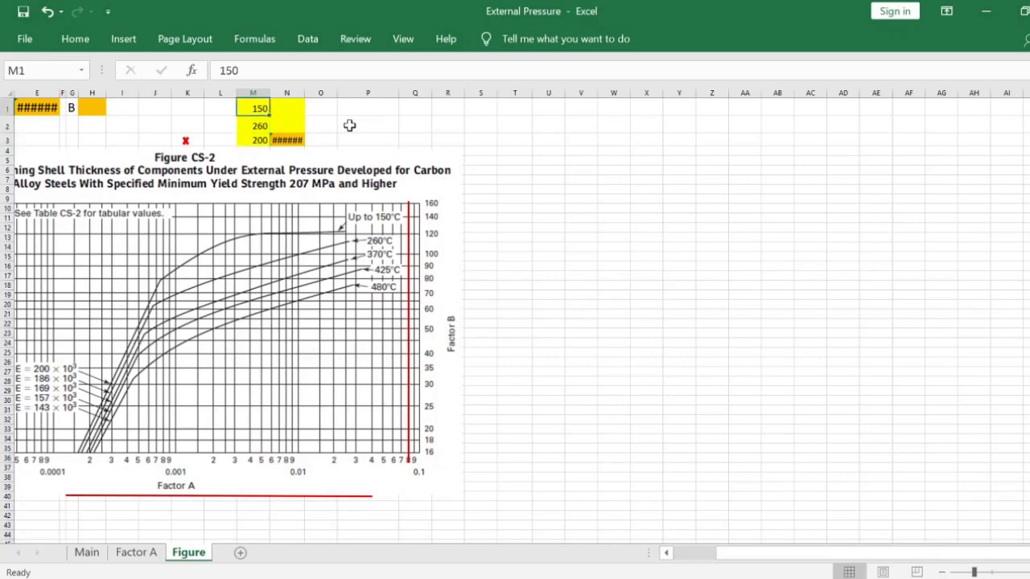
pyautogui.press('Right')
pyautogui.write('200000')
pyautogui.press('Return')
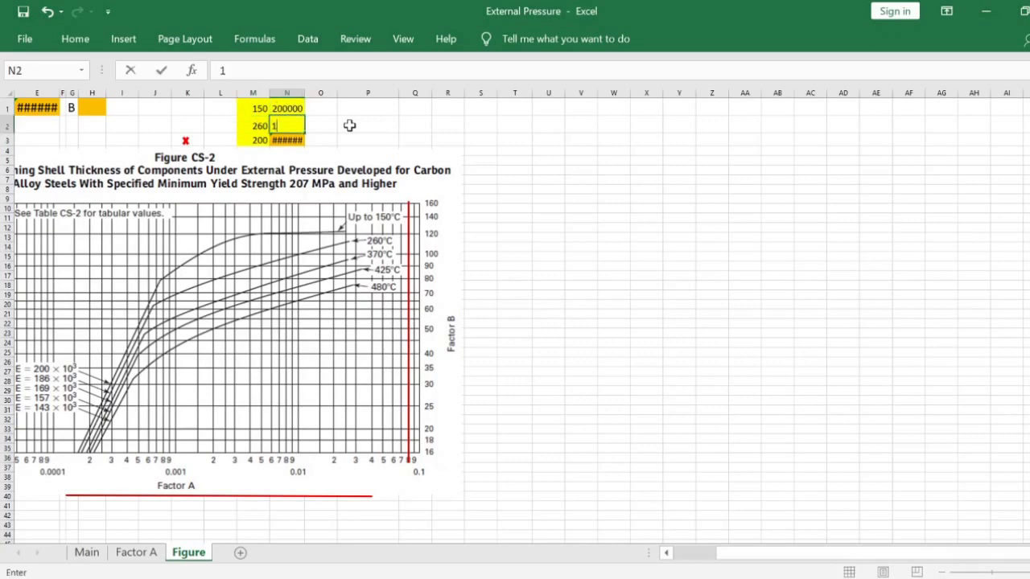
pyautogui.write('186000')
pyautogui.press('Return')
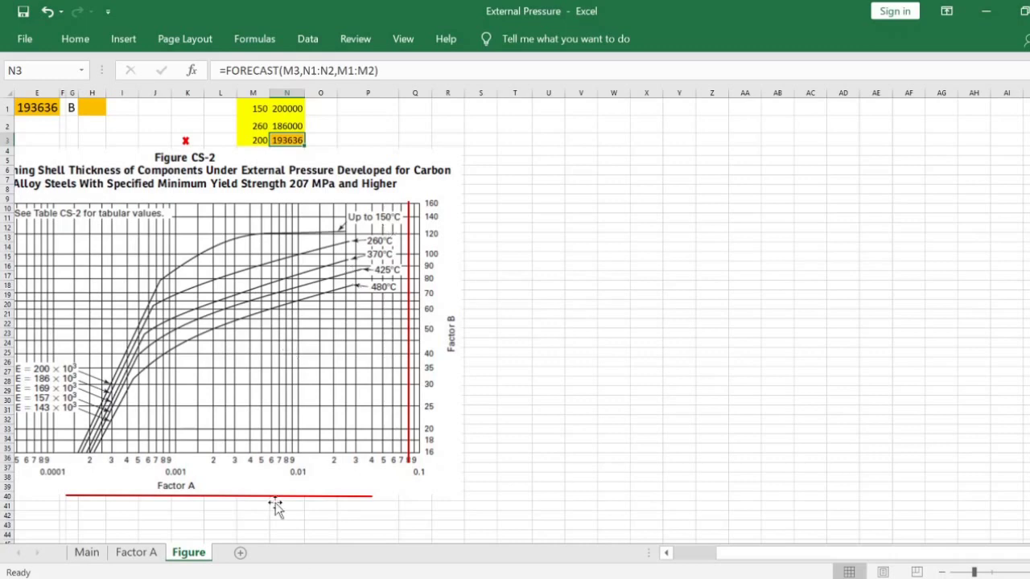
# On the CS-2 chart, place a copy of the vertical red line at Factor A 0.0018 and of the horizontal one at Factor B 90
pyautogui.click(409, 319)
pyautogui.moveTo(410, 320); pyautogui.dragTo(206, 299)
pyautogui.click(273, 495)
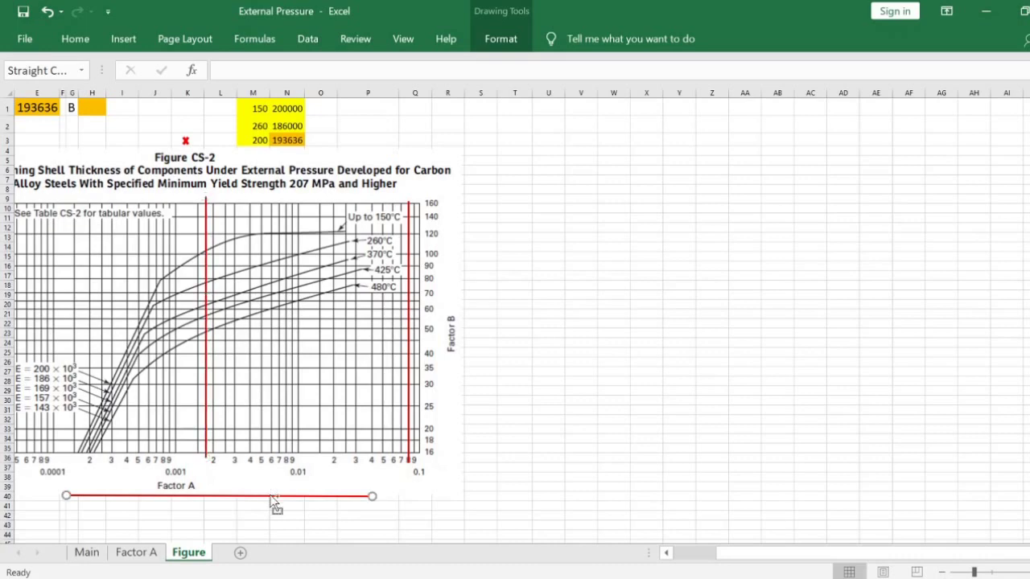
pyautogui.moveTo(273, 496)
pyautogui.mouseDown()
pyautogui.moveTo(236, 372)
pyautogui.moveTo(330, 266)
pyautogui.mouseUp()
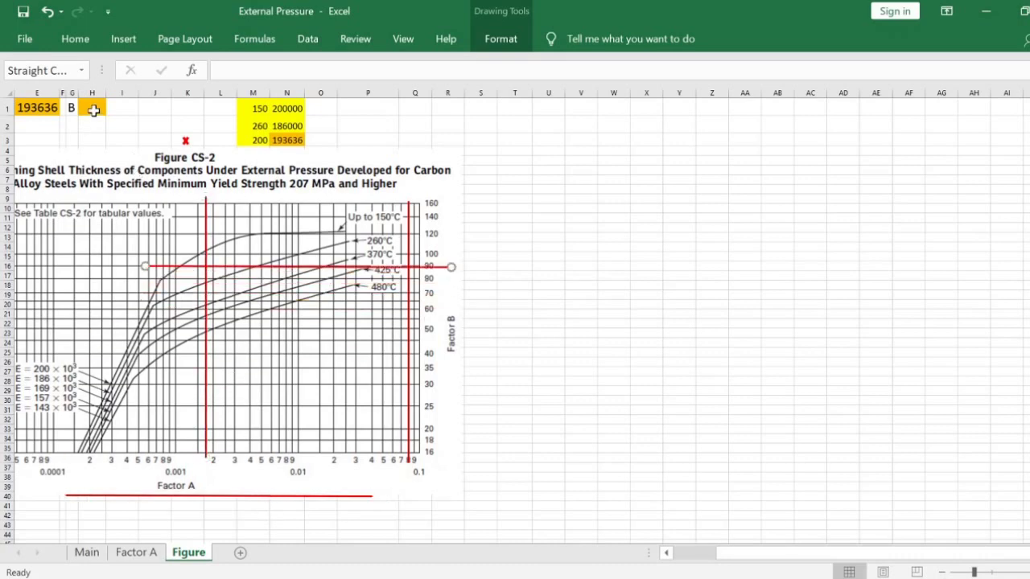
# Enter 90 as factor B on the Figure sheet
pyautogui.click(94, 109)
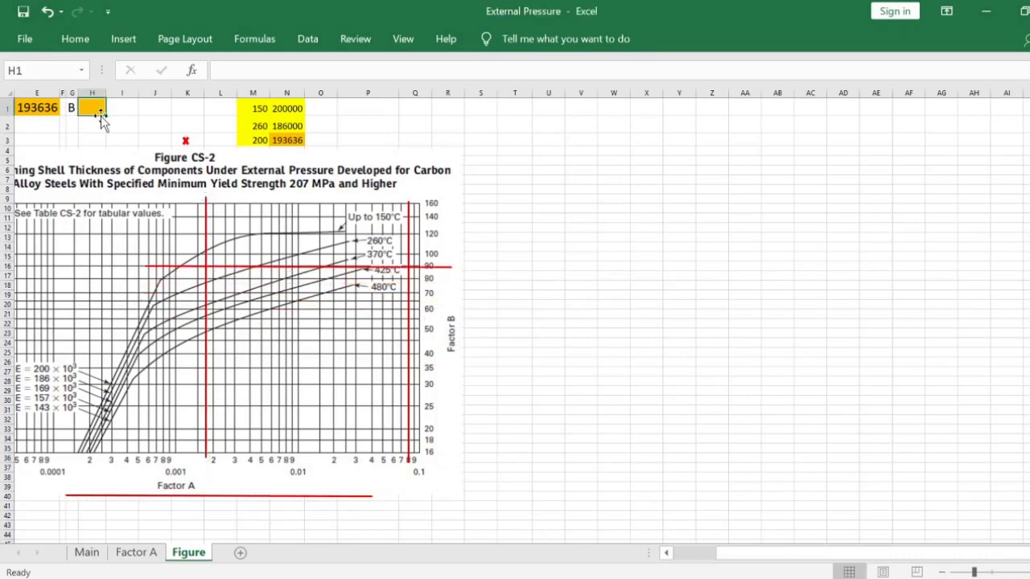
pyautogui.write('90')
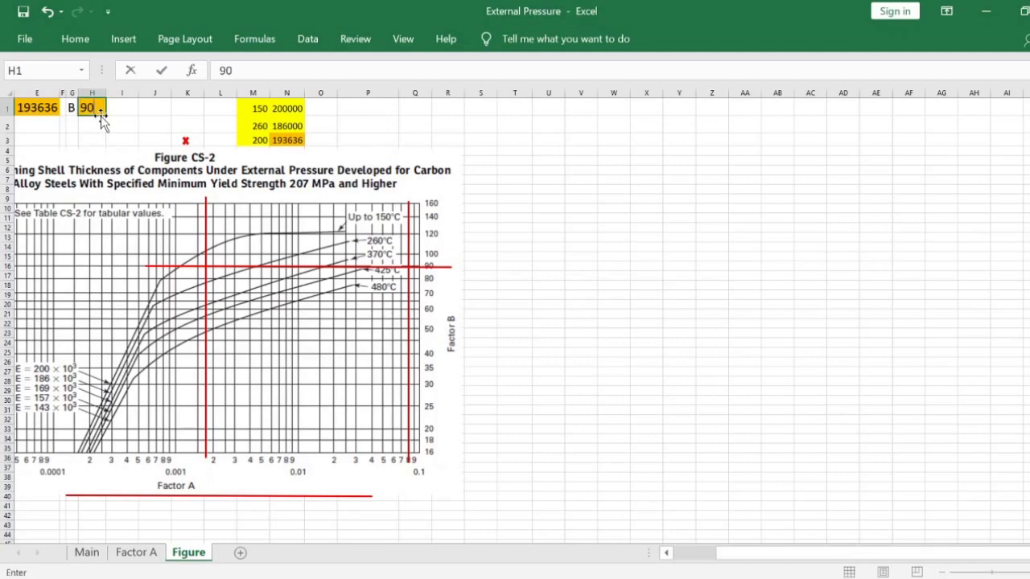
pyautogui.press('Return')
# Review the Step 6 and Step 7 eMAWP formulas on the Main sheet and the Step 8 check against the design pressure
pyautogui.click(87, 552)
pyautogui.click(76, 466)
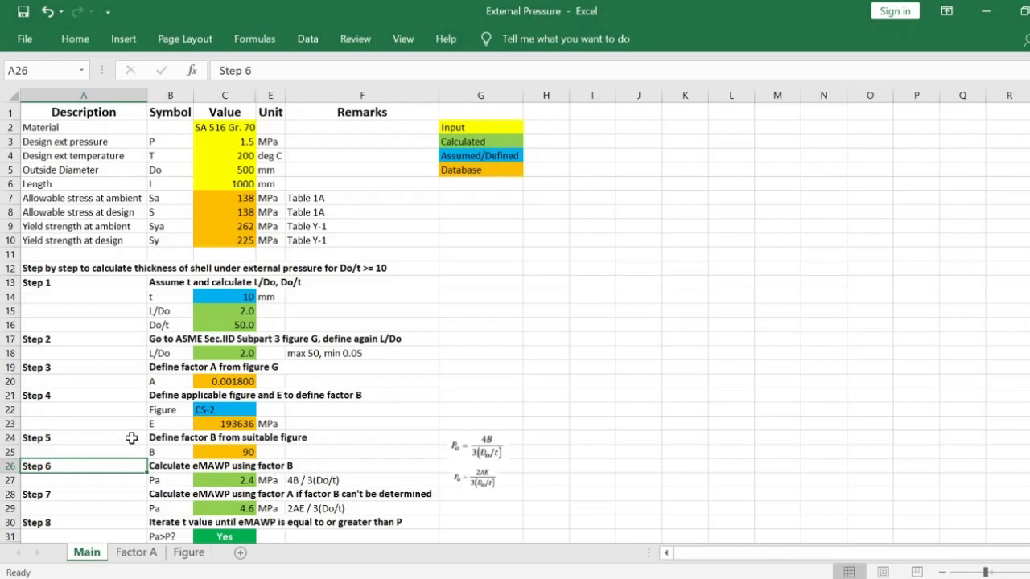
pyautogui.click(496, 451)
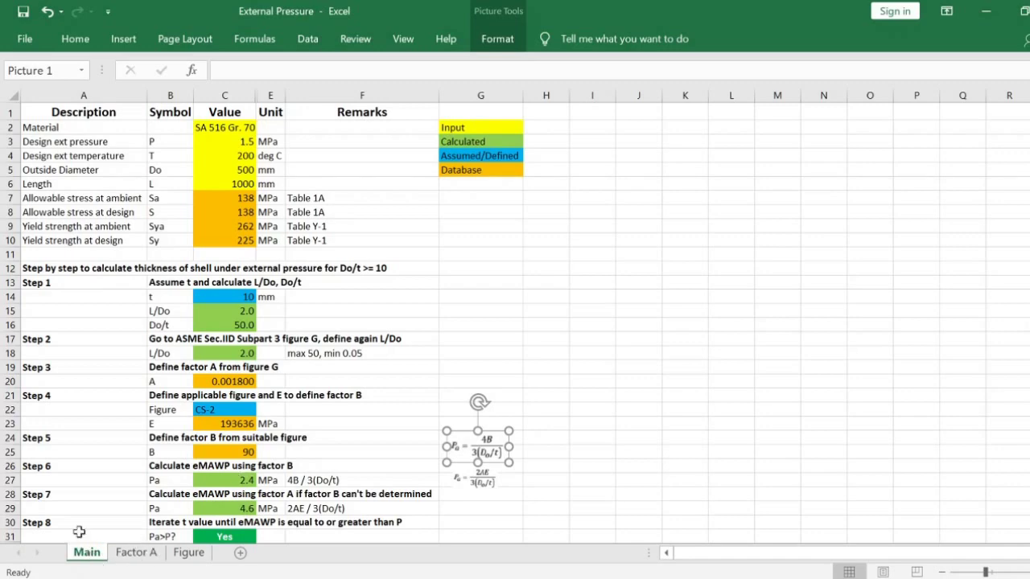
pyautogui.click(188, 552)
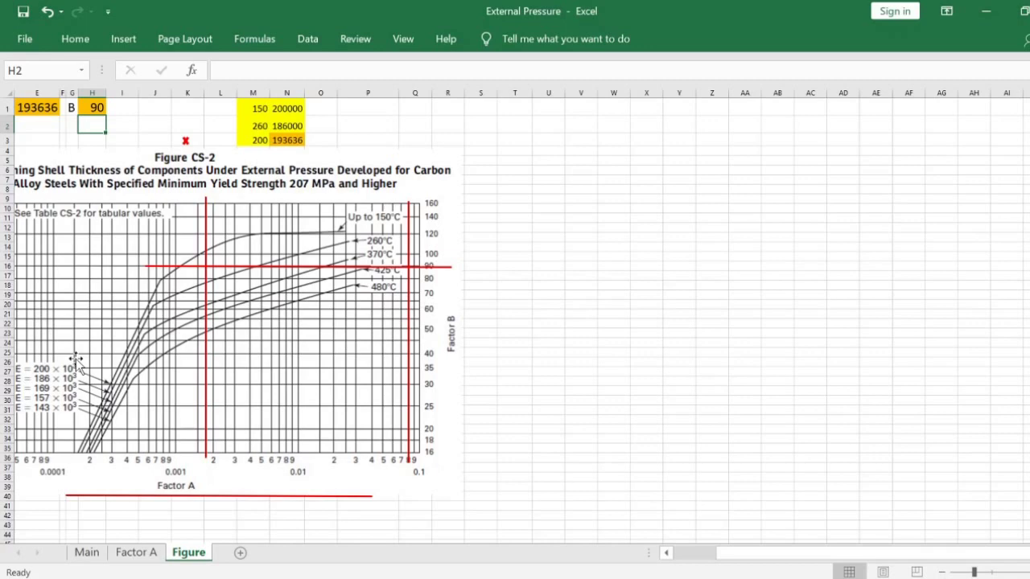
pyautogui.click(86, 554)
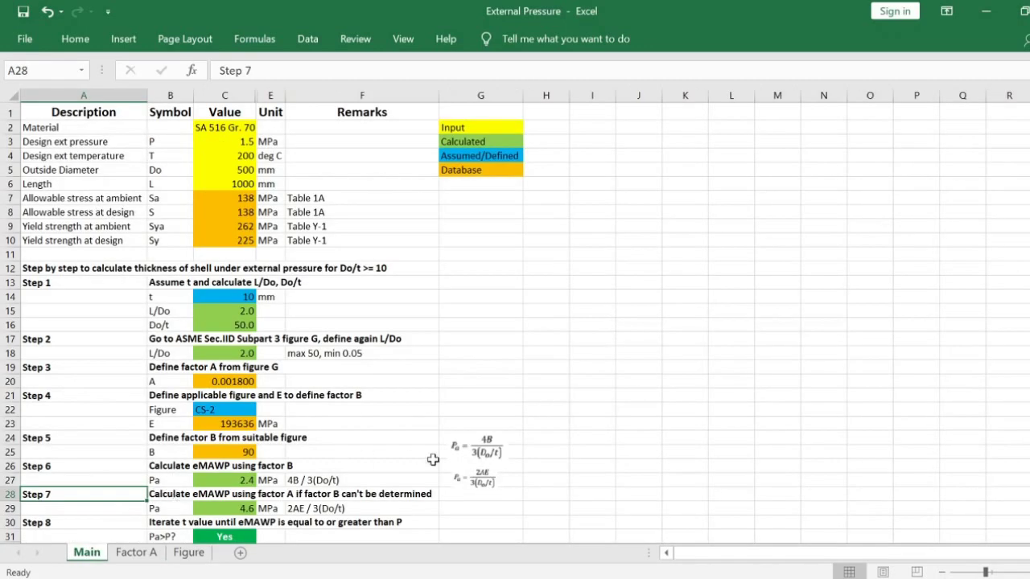
pyautogui.click(483, 476)
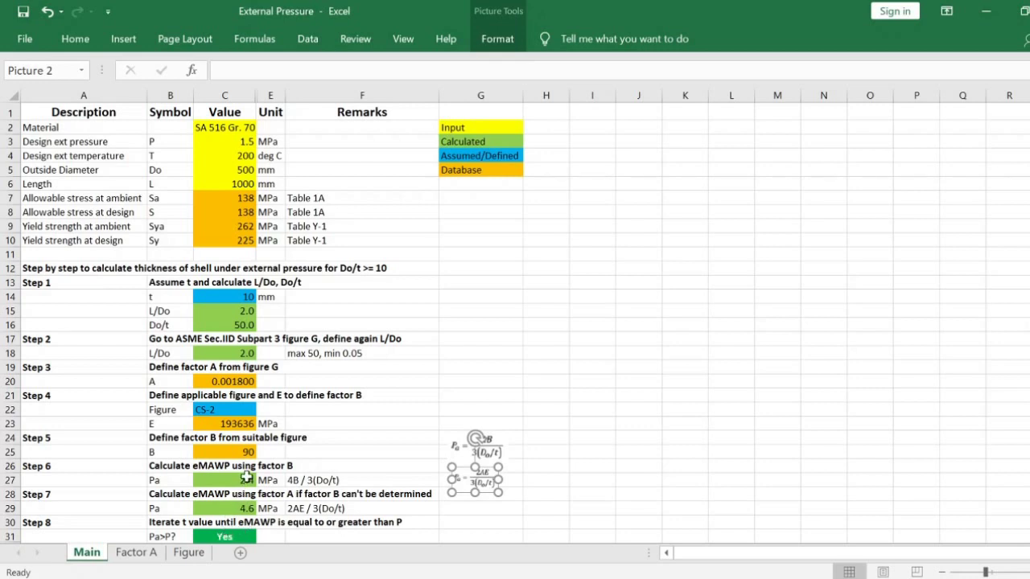
pyautogui.click(241, 143)
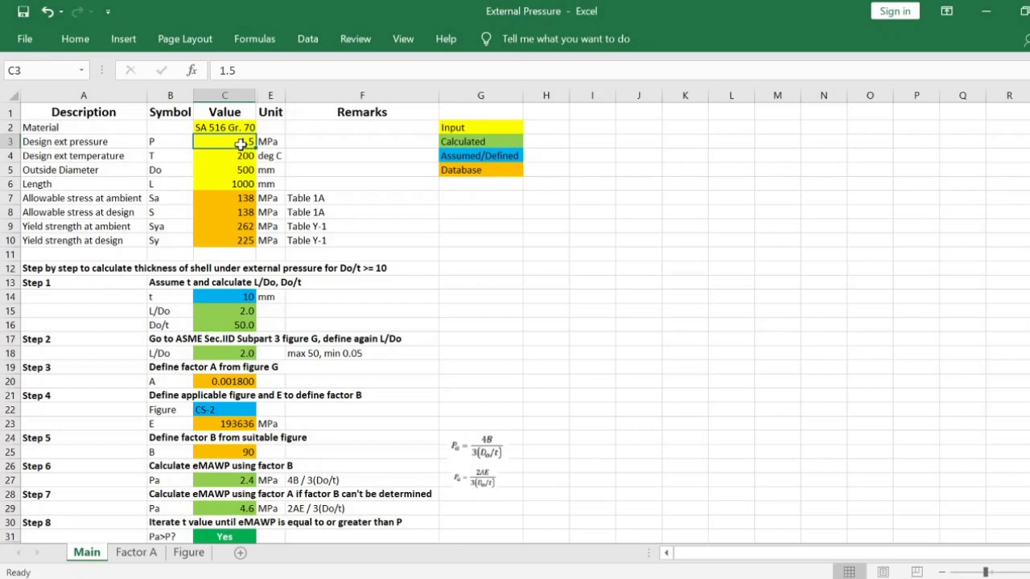
pyautogui.click(225, 536)
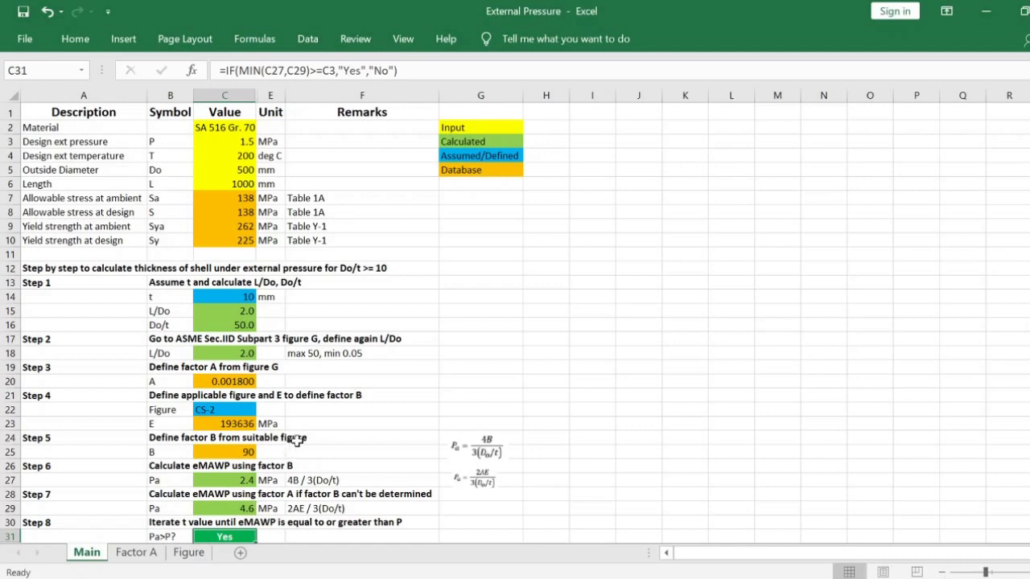
# Change the assumed shell thickness t in Step 1 to 8 mm
pyautogui.click(238, 296)
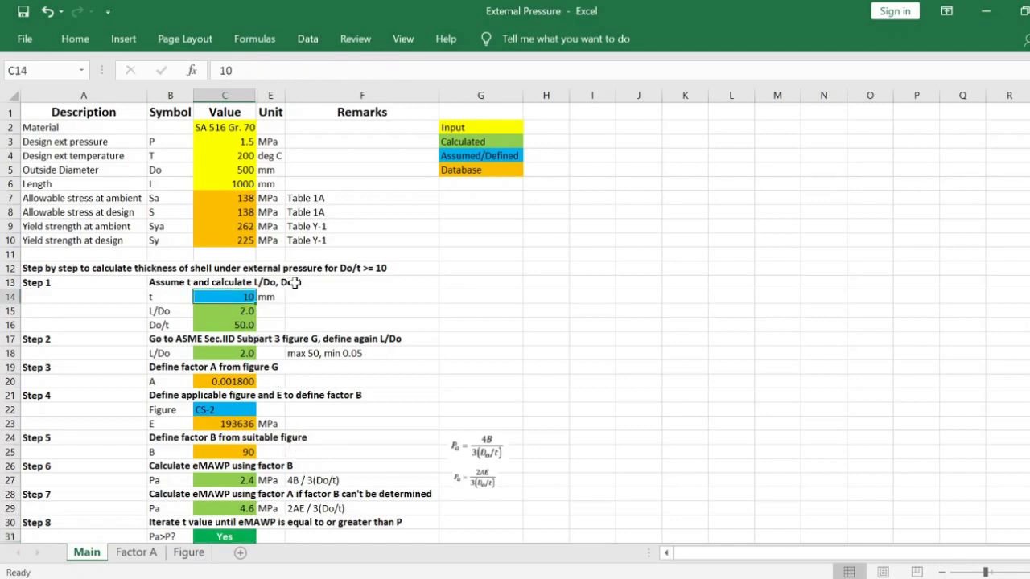
pyautogui.write('8')
pyautogui.press('Return')
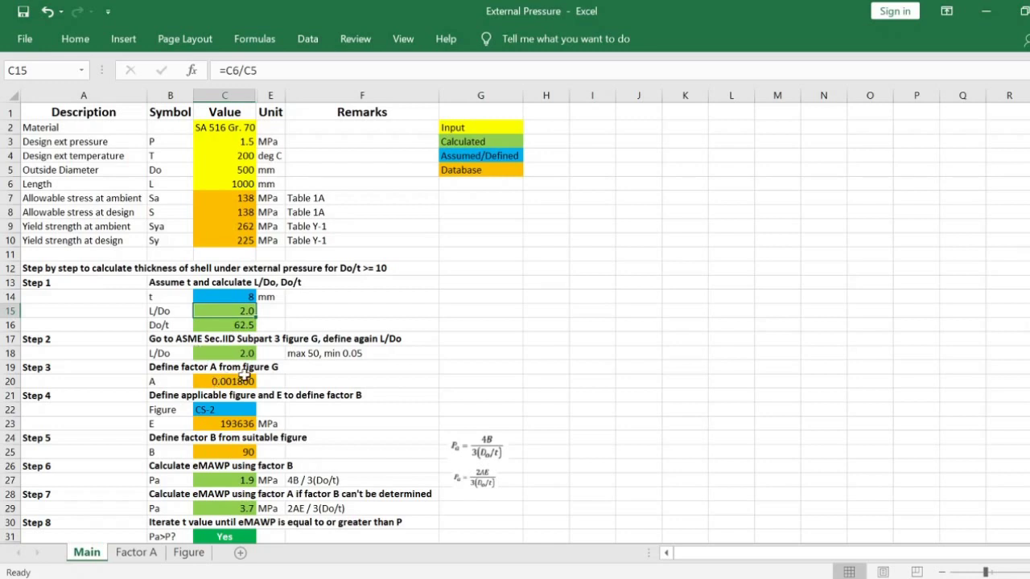
# On the Factor A sheet, mark Do/t 62.5 with copies of the red cross and place a vertical line copy at its L/Do 2.0 crossing
pyautogui.click(144, 554)
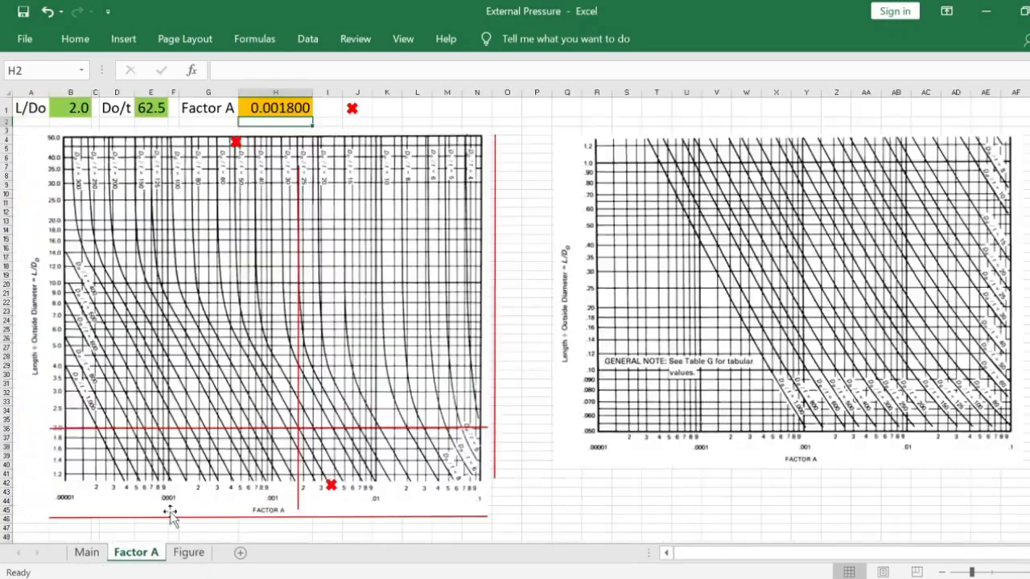
pyautogui.moveTo(238, 145)
pyautogui.mouseDown()
pyautogui.moveTo(246, 153)
pyautogui.moveTo(213, 149)
pyautogui.moveTo(228, 158)
pyautogui.moveTo(222, 151)
pyautogui.mouseUp()
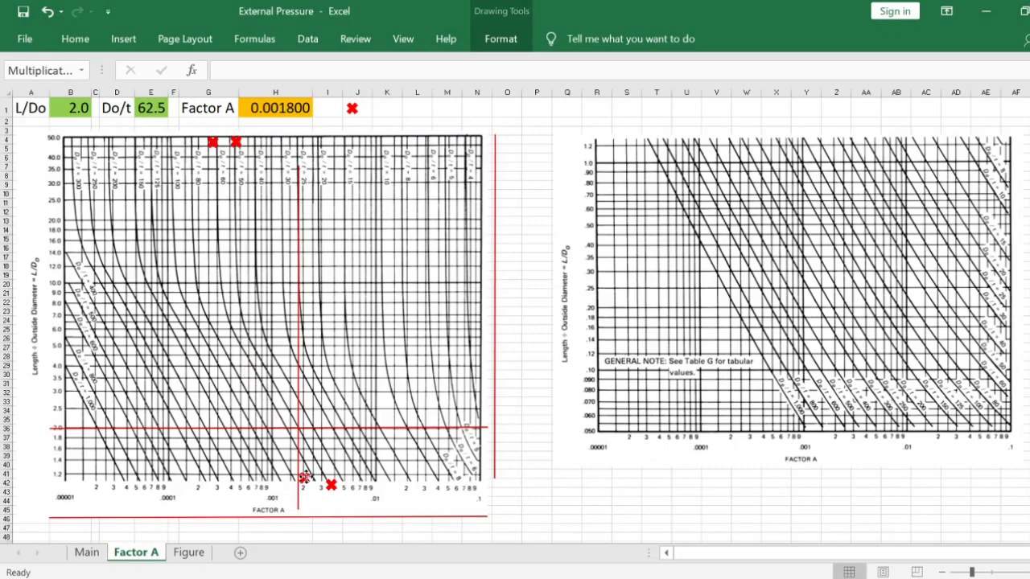
pyautogui.moveTo(298, 380); pyautogui.dragTo(286, 359)
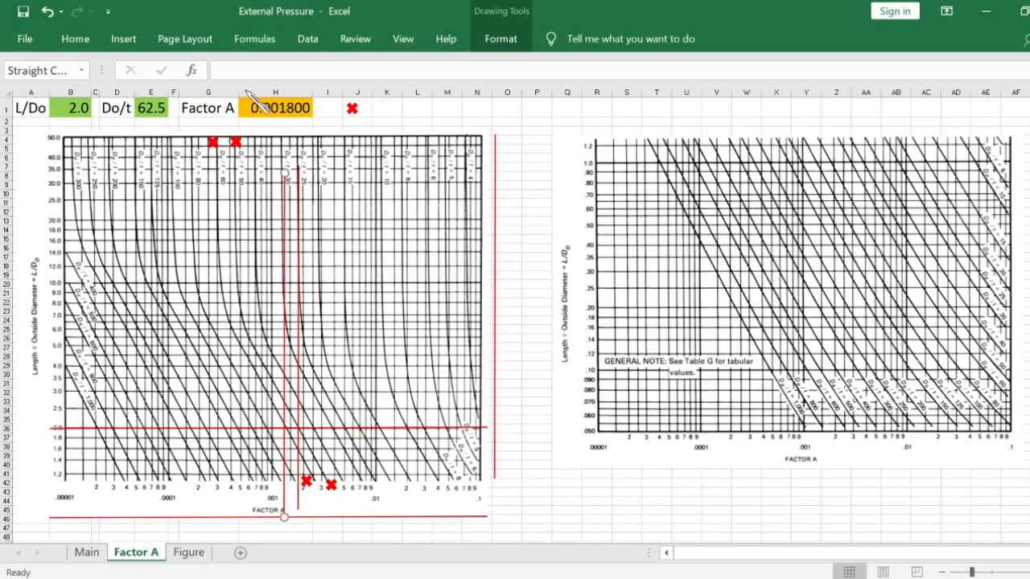
# Set Factor A to 0.0013 on the Factor A sheet
pyautogui.click(256, 114)
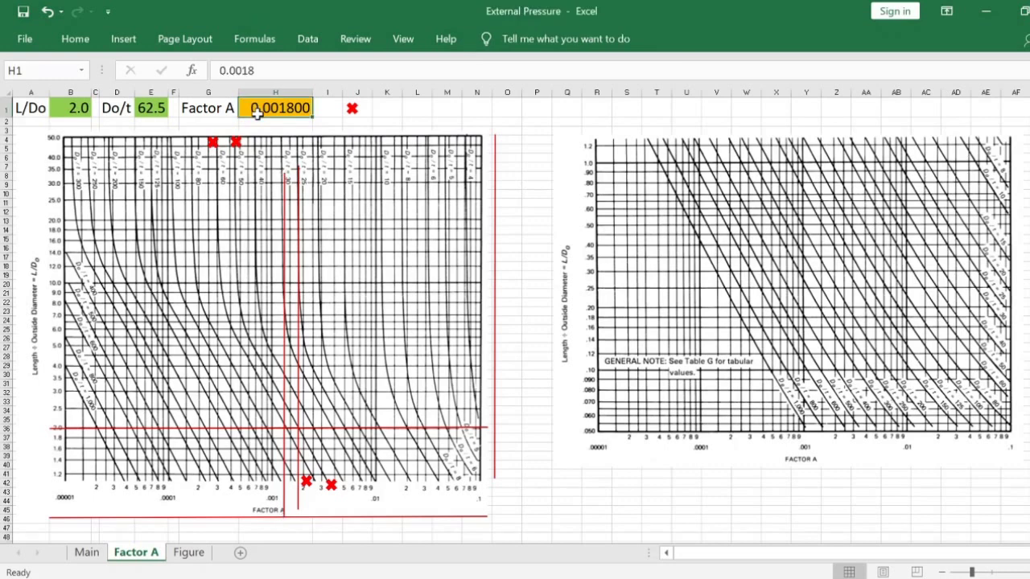
pyautogui.write('0.001')
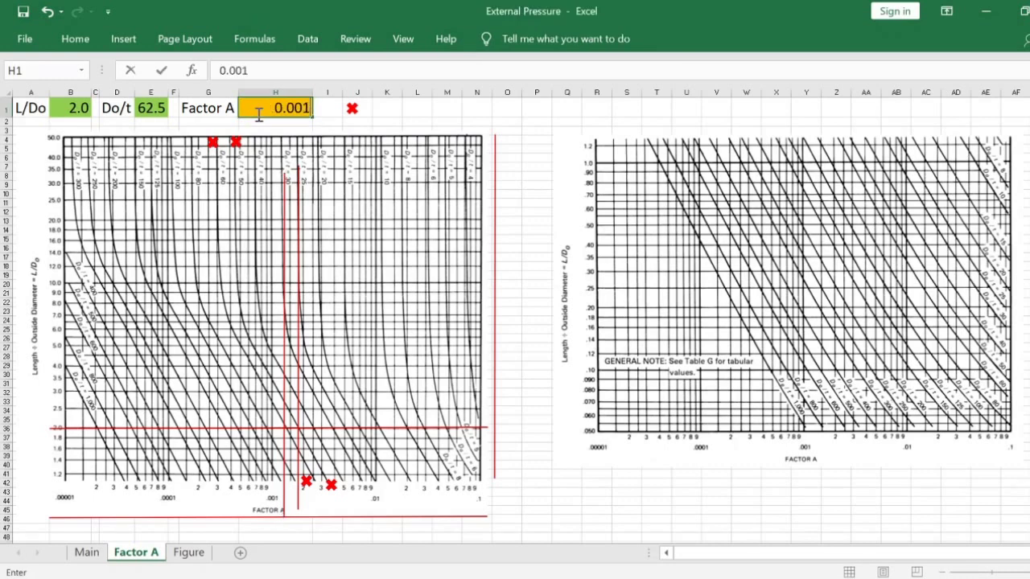
pyautogui.write('3')
pyautogui.press('Return')
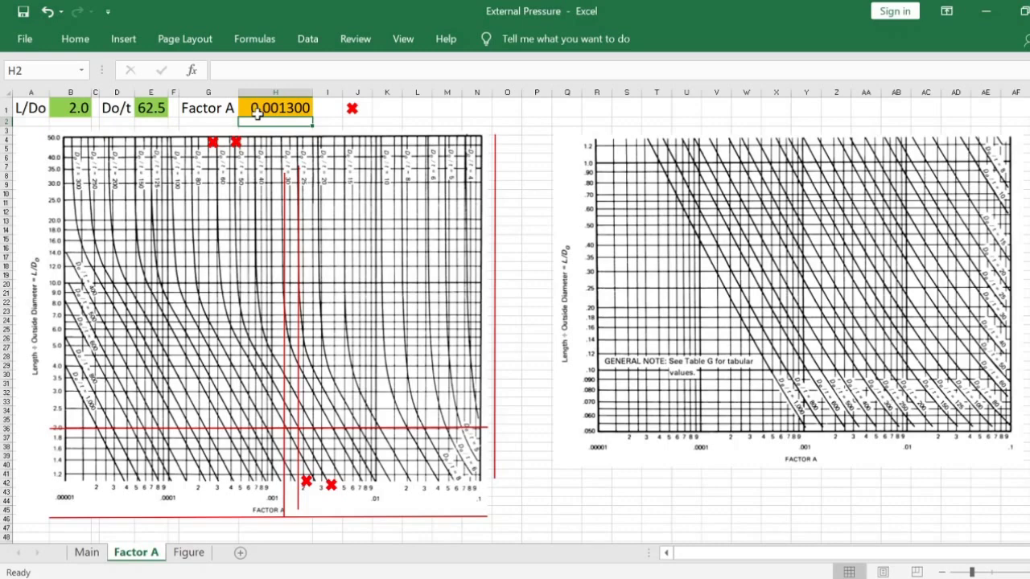
# On the CS-2 chart, place a copy of the vertical red line at Factor A 0.0013 and of the horizontal one at about Factor B 80
pyautogui.click(190, 553)
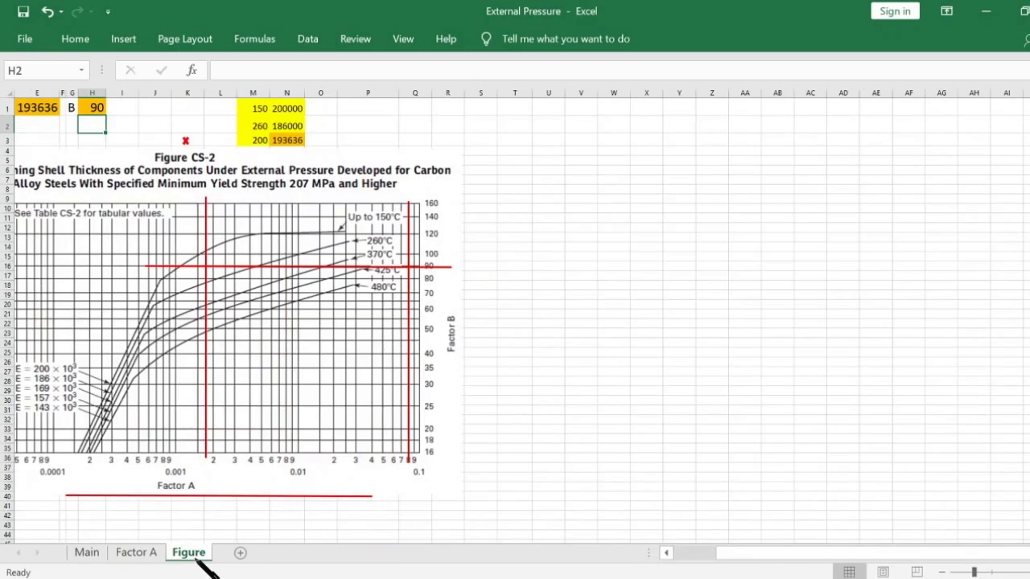
pyautogui.click(205, 387)
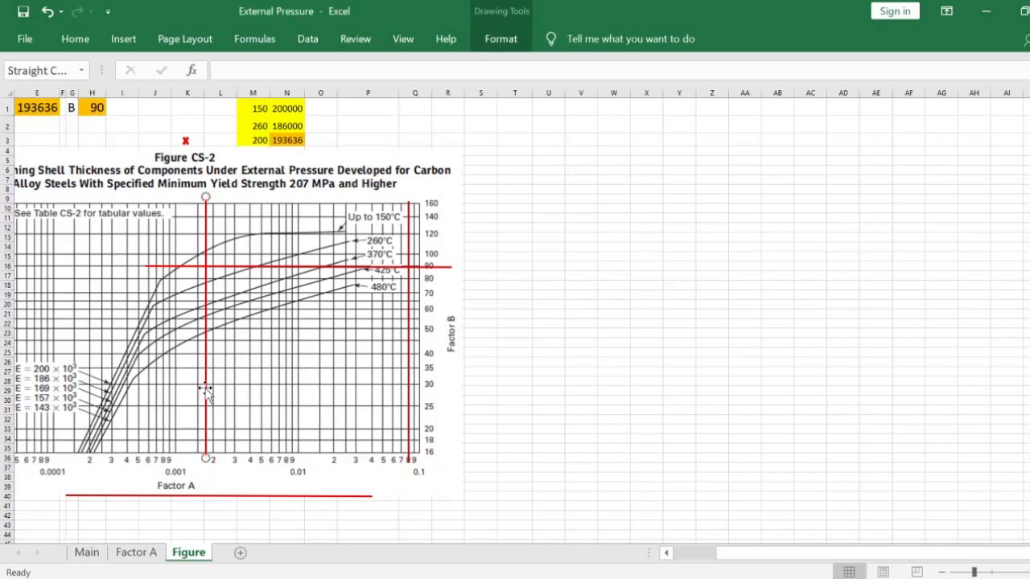
pyautogui.moveTo(203, 385); pyautogui.dragTo(179, 390)
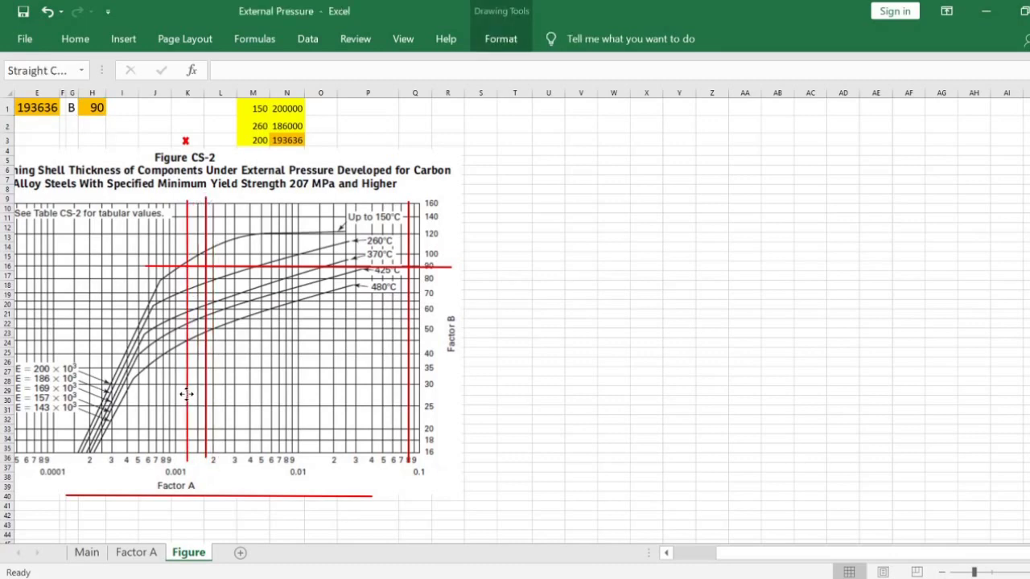
pyautogui.moveTo(259, 266); pyautogui.dragTo(261, 279)
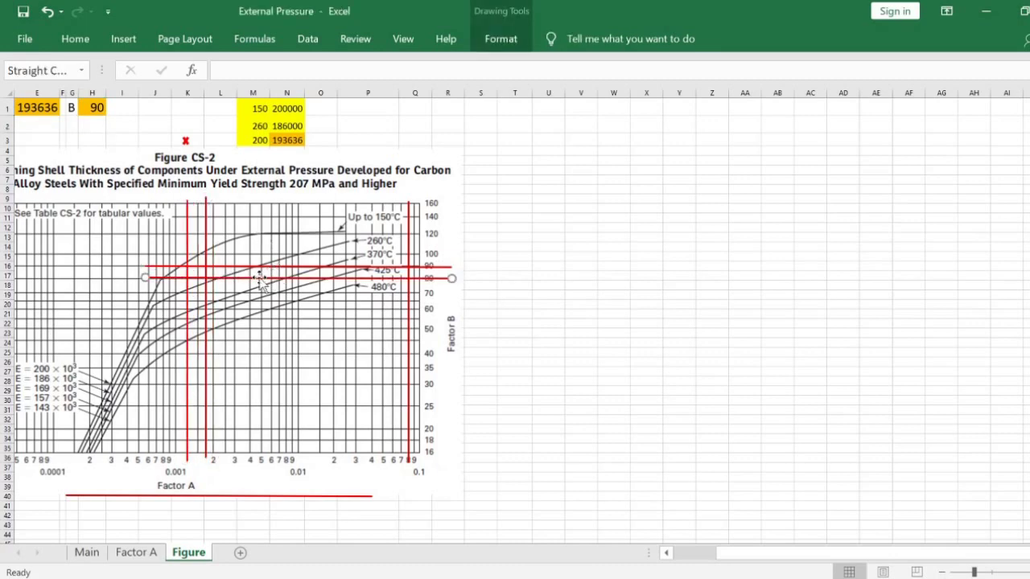
# Set Factor B to 80 in cell H1 of the Figure sheet
pyautogui.click(97, 107)
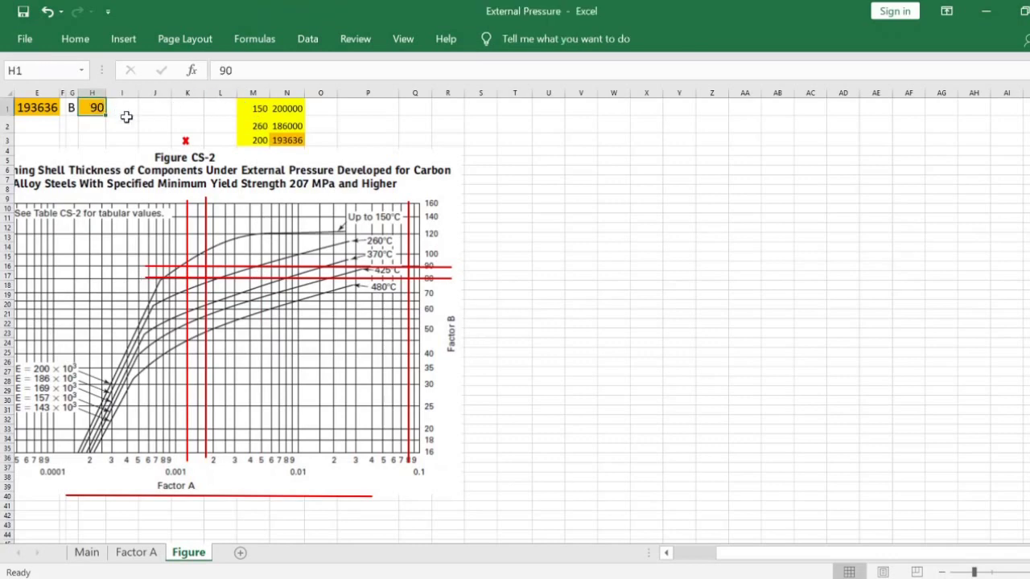
pyautogui.write('80')
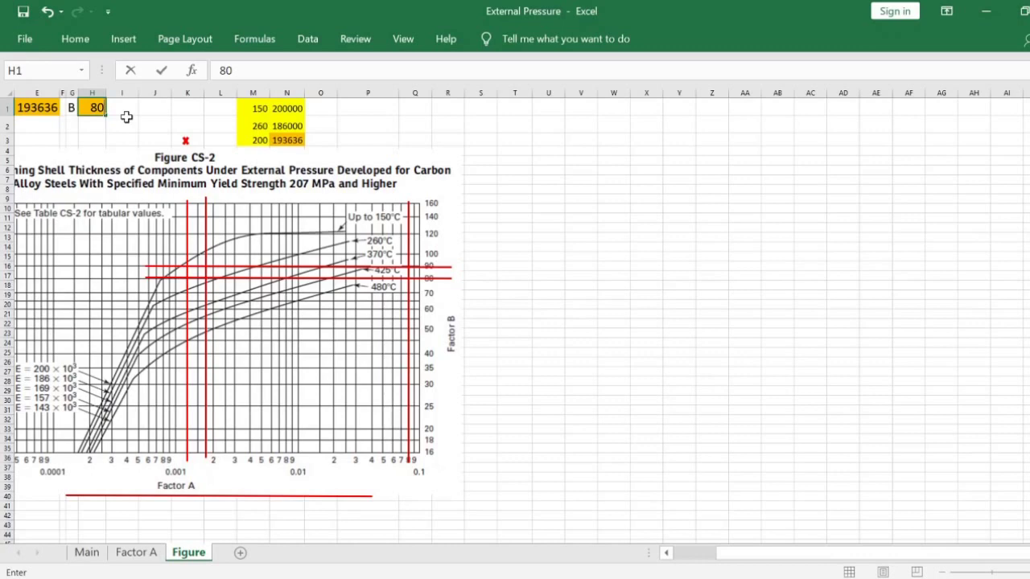
pyautogui.press('Return')
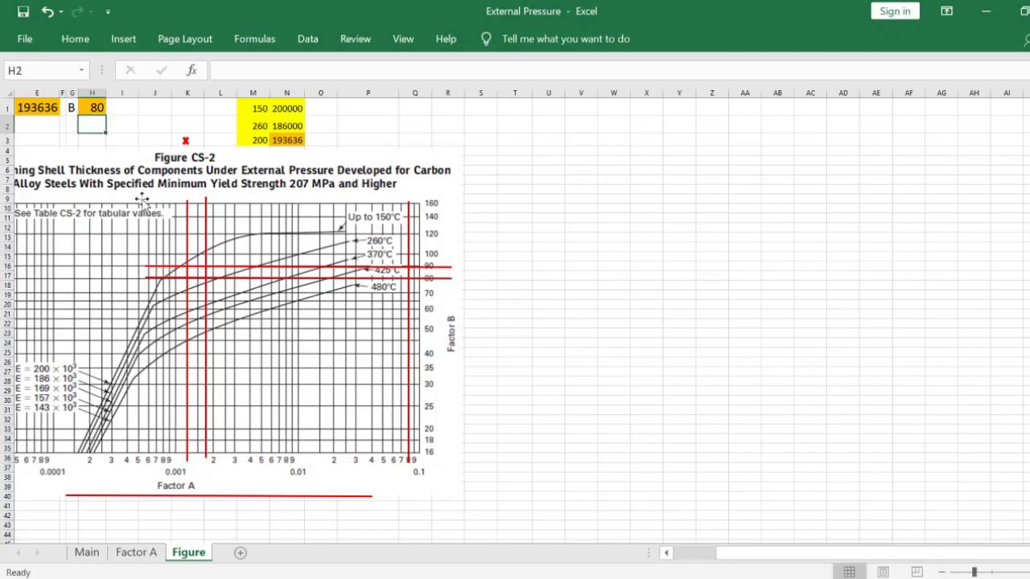
# On the Main sheet, compare the Step 6 allowable pressure Pa with the design external pressure P
pyautogui.click(88, 556)
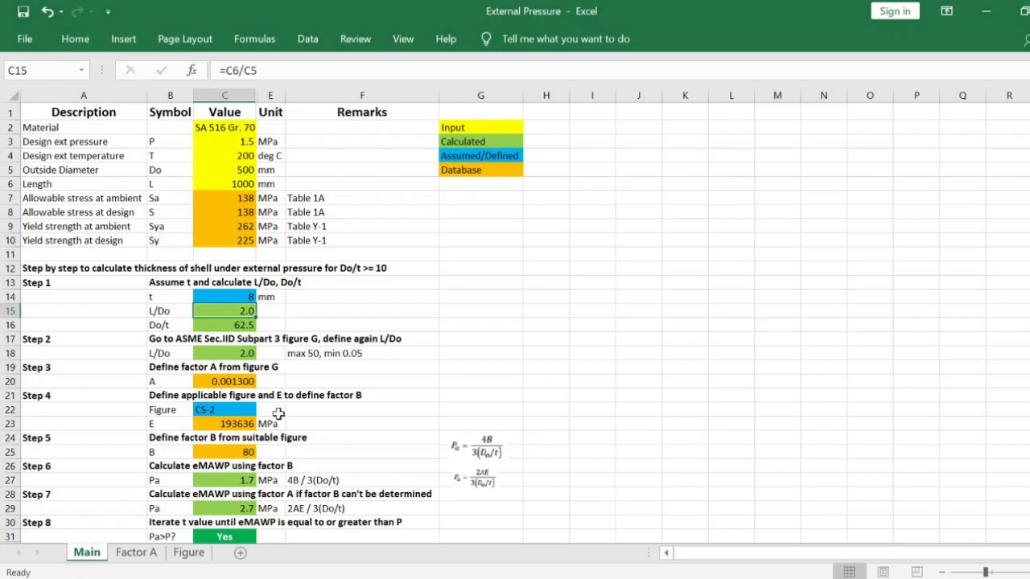
pyautogui.click(234, 480)
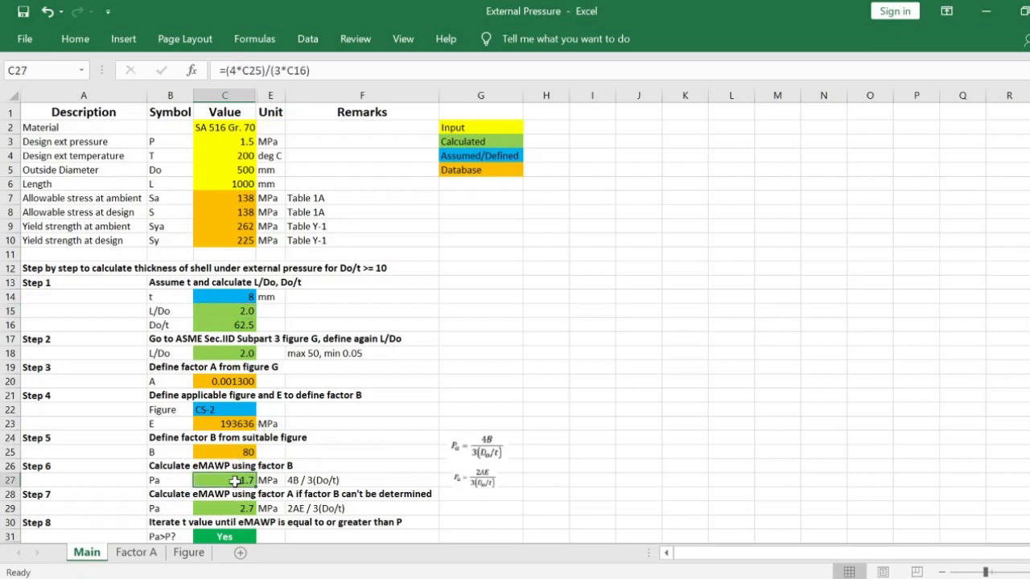
pyautogui.click(232, 141)
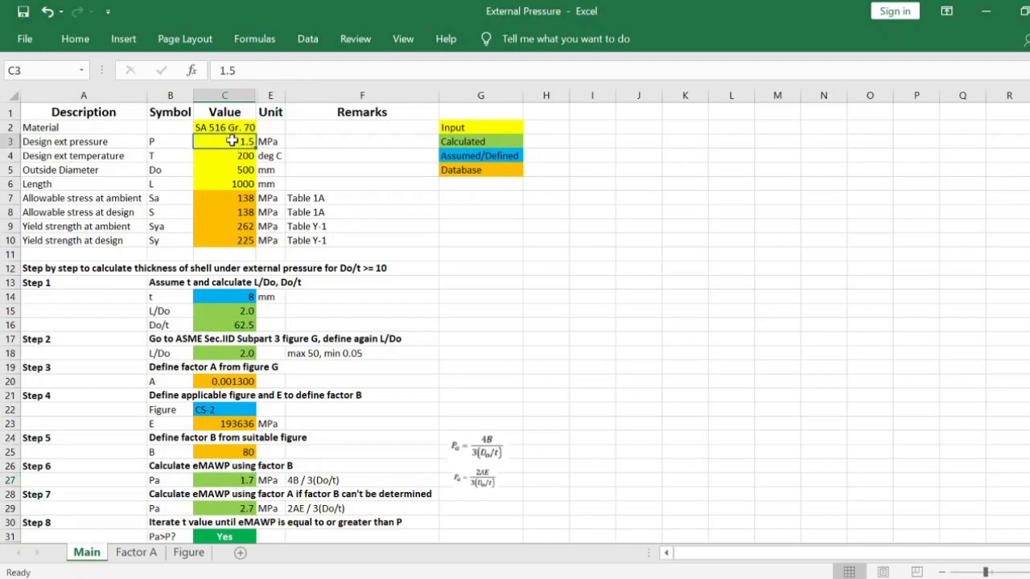